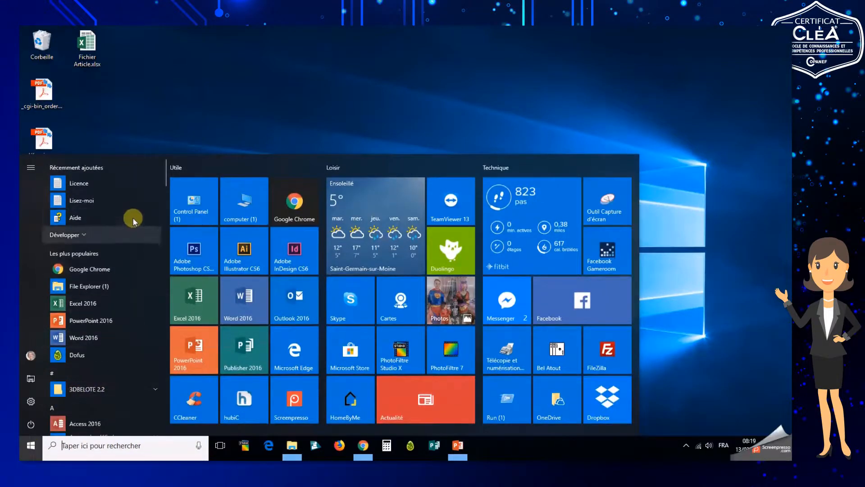
Create a desktop shortcut for PowerPoint 2016 from the Start menu's app list
scroll(113, 252, "down", 6)
scroll(100, 306, "down", 7)
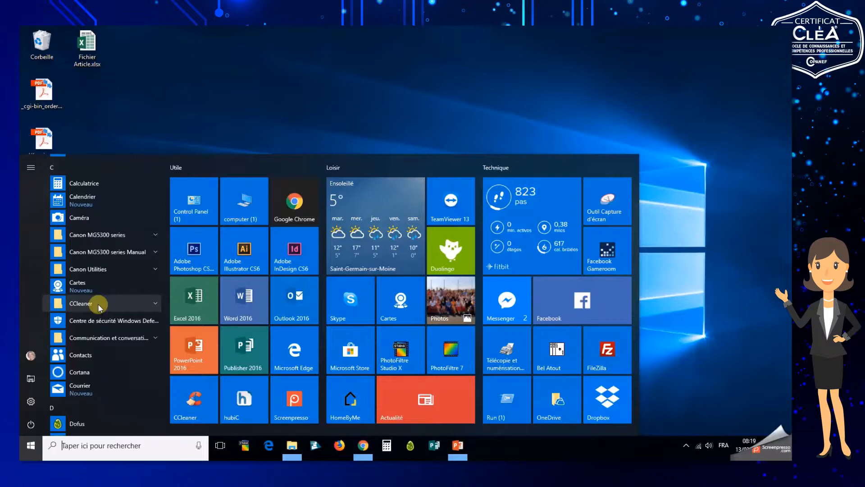
scroll(98, 304, "down", 8)
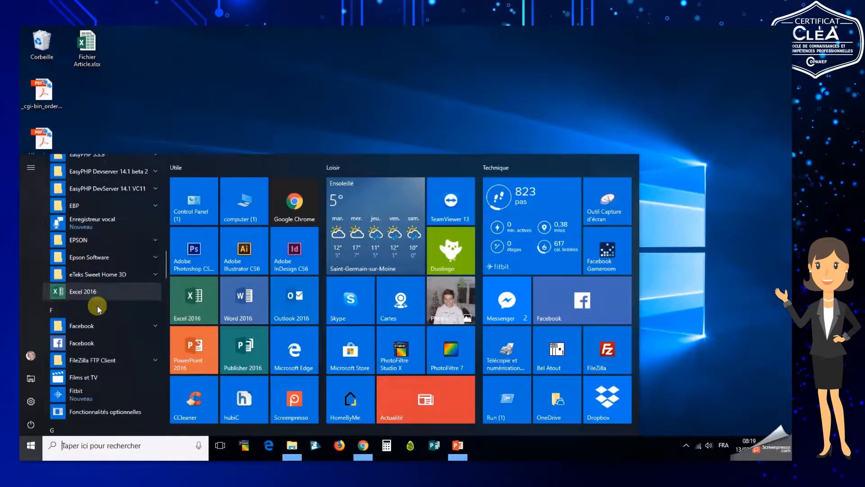
scroll(98, 308, "down", 5)
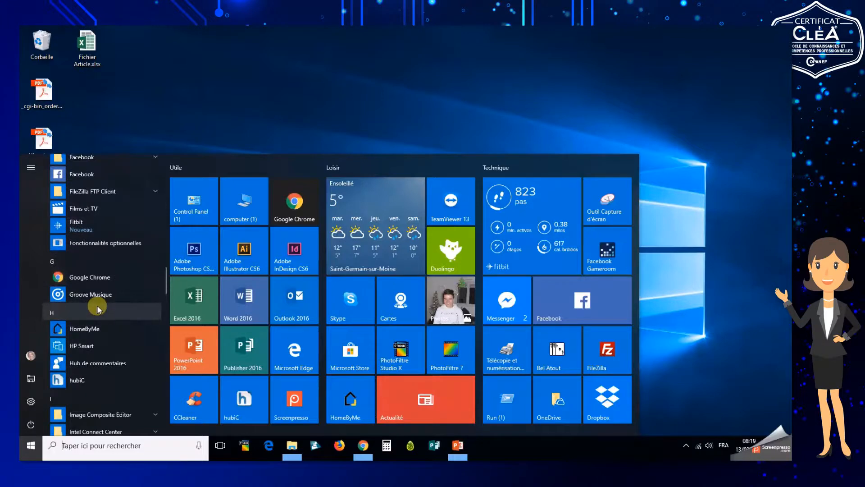
scroll(98, 308, "down", 2)
scroll(98, 308, "down", 4)
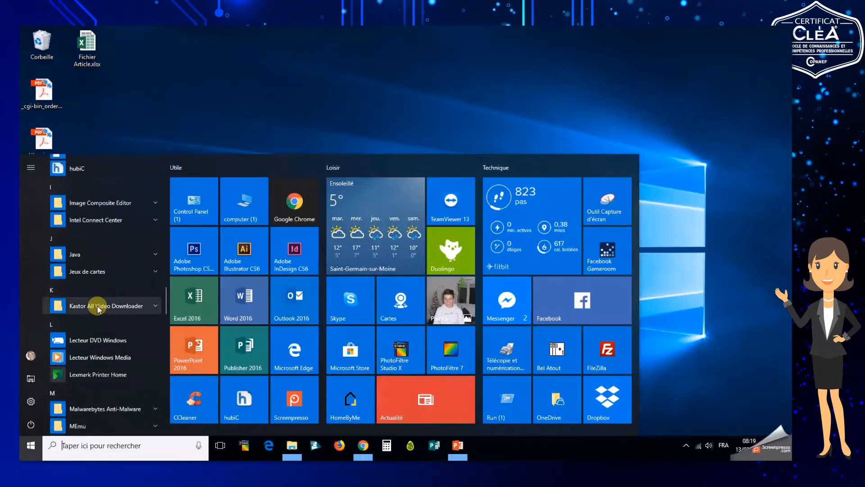
scroll(99, 308, "down", 10)
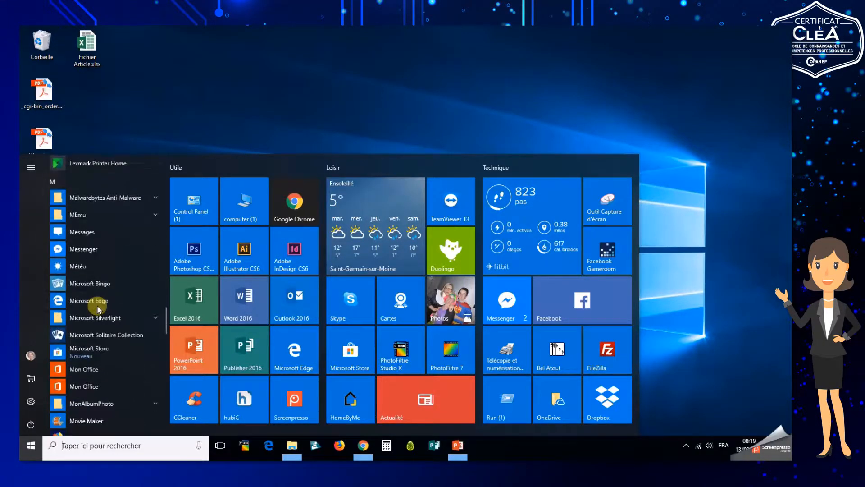
scroll(98, 308, "down", 10)
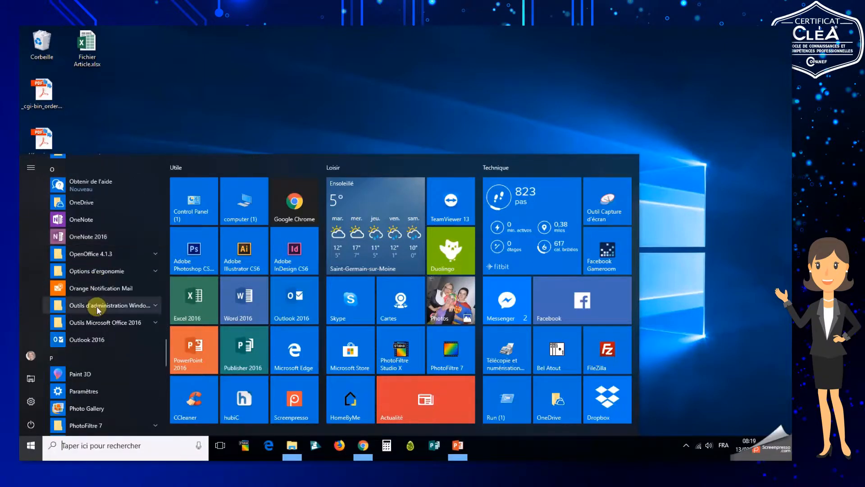
scroll(97, 308, "down", 3)
scroll(93, 311, "down", 2)
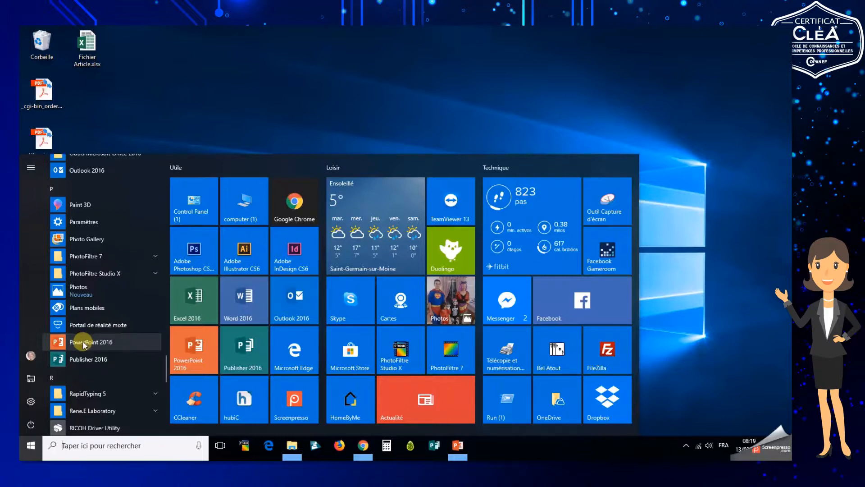
left_click(83, 344)
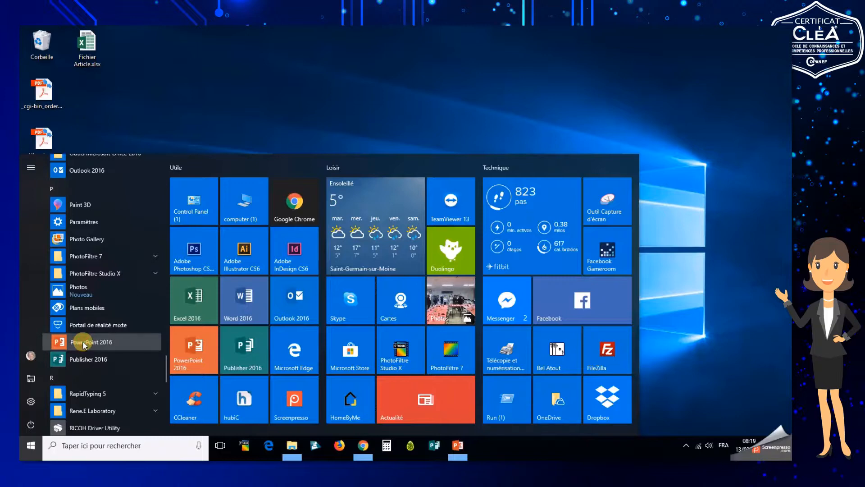
left_click_drag(84, 345, 339, 80)
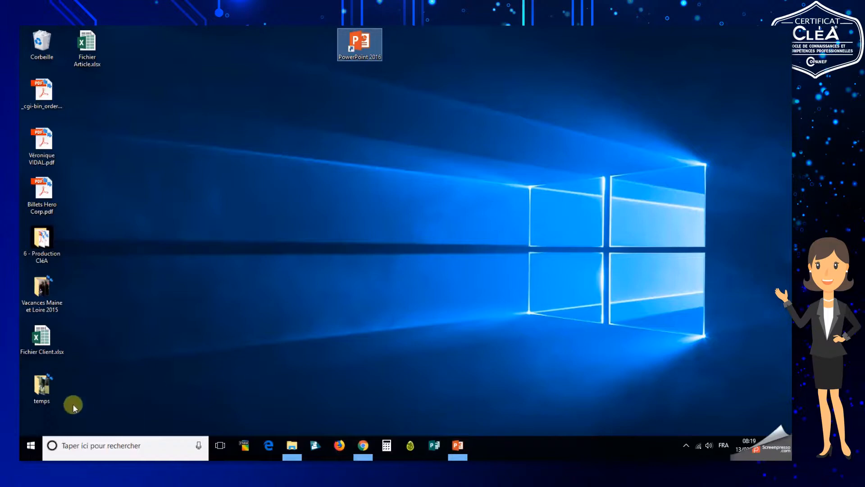
Pin HomeByMe to the taskbar from its entry in the Start menu's app list
left_click(31, 446)
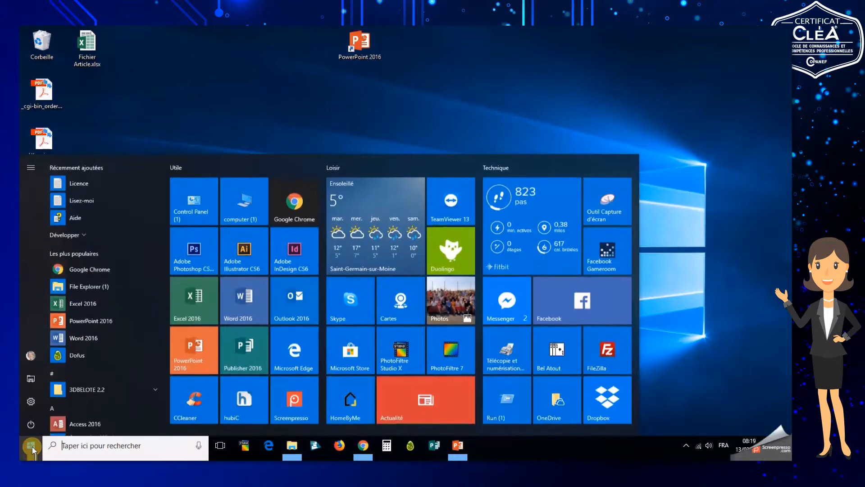
scroll(103, 345, "down", 10)
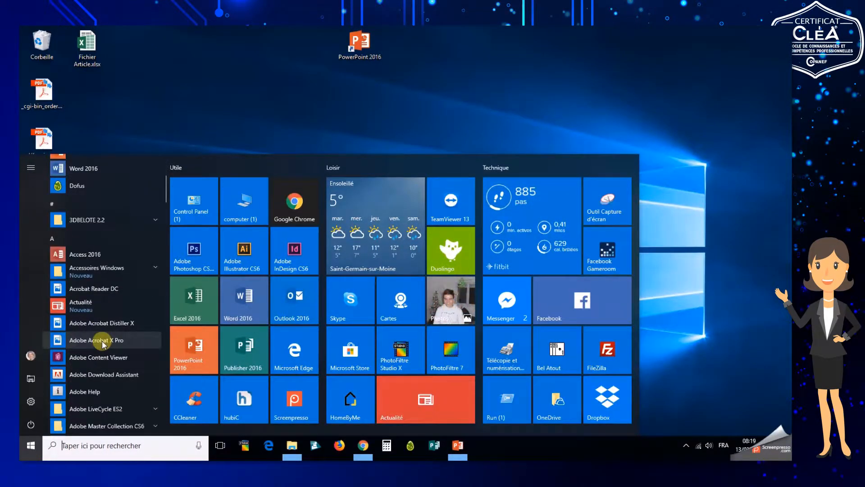
scroll(104, 345, "down", 10)
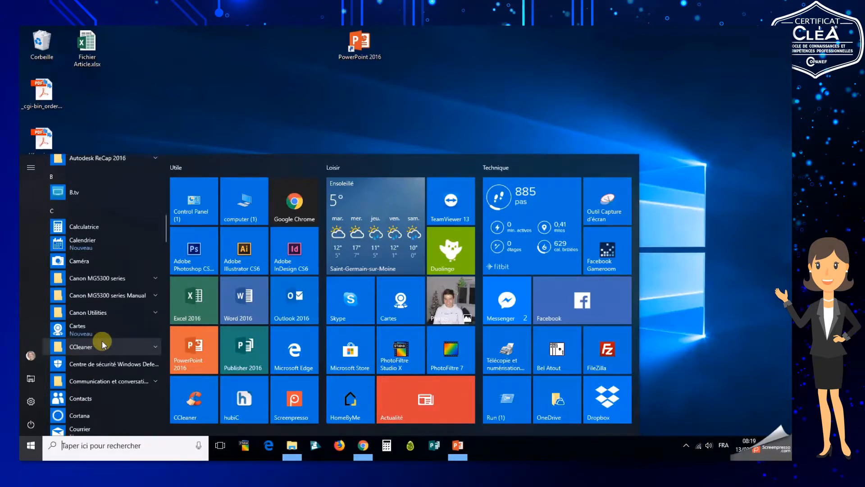
scroll(102, 345, "down", 10)
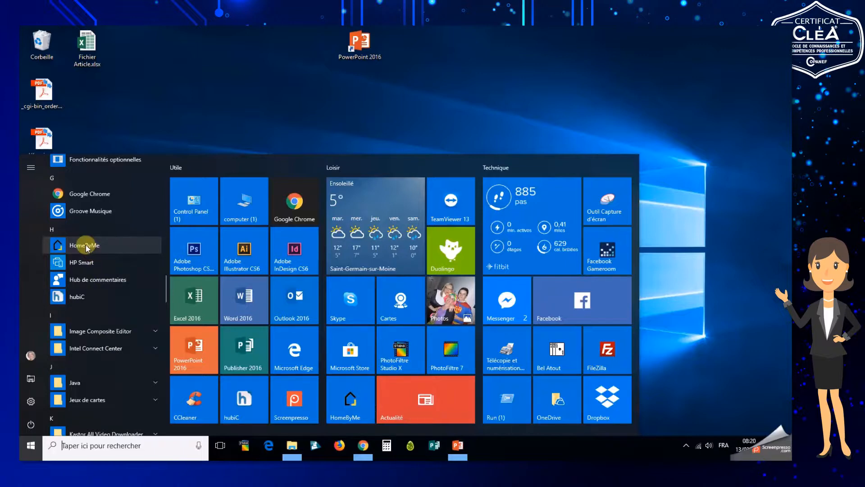
right_click(85, 247)
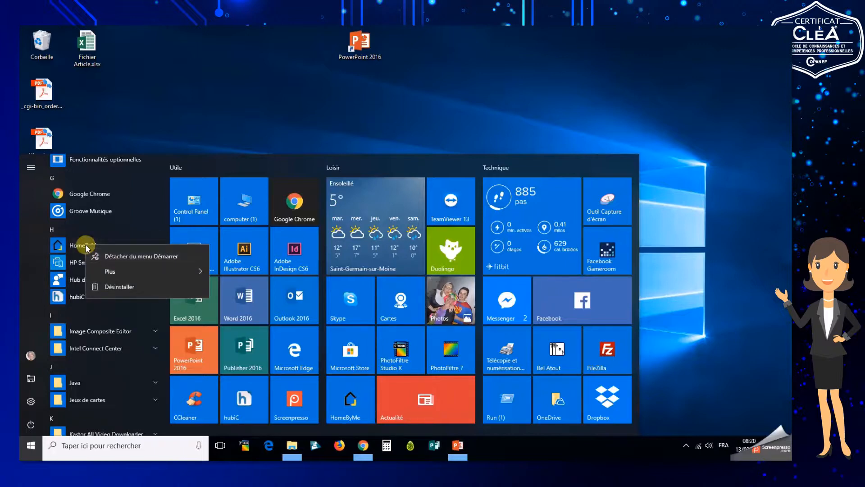
mouse_move(197, 269)
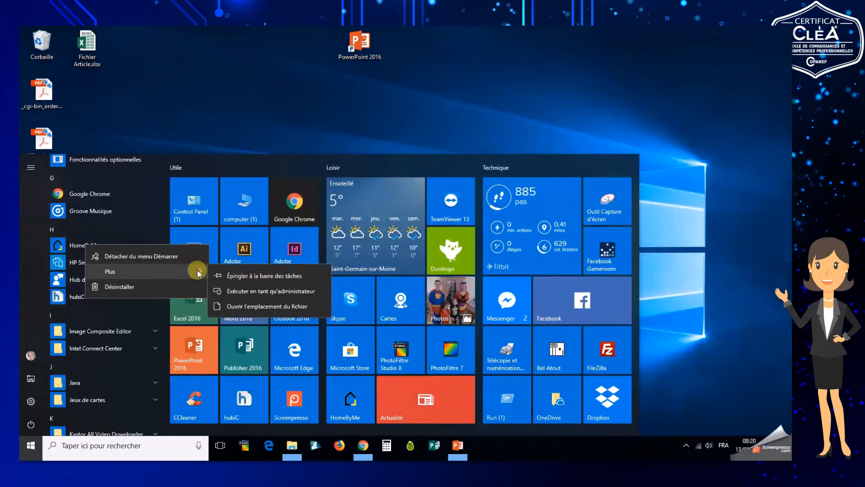
left_click(236, 276)
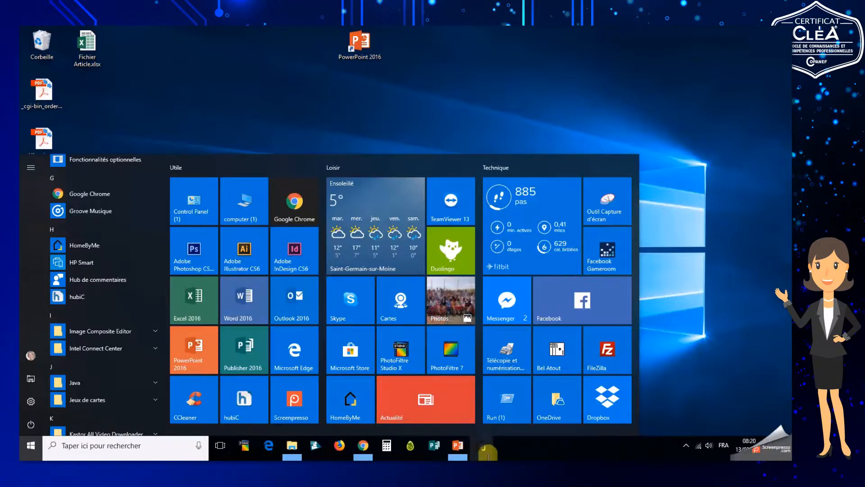
left_click(690, 300)
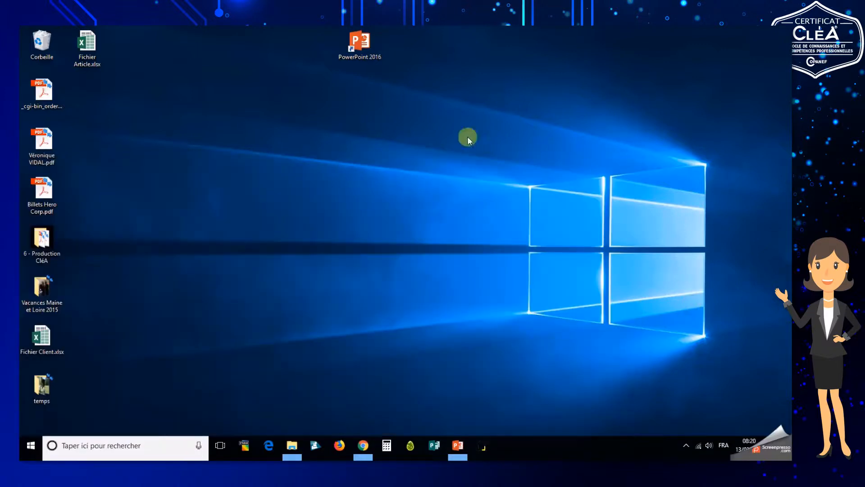
Move the PowerPoint 2016 desktop shortcut slightly lower on the desktop
left_click_drag(381, 43, 409, 109)
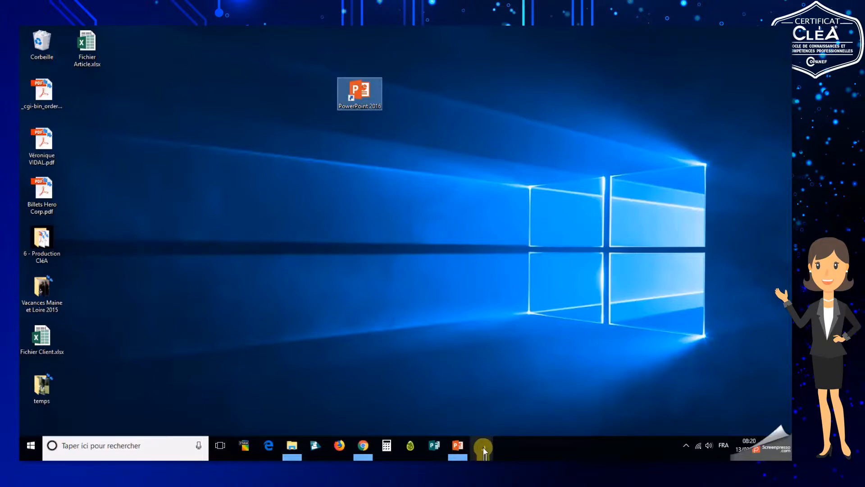
left_click(29, 450)
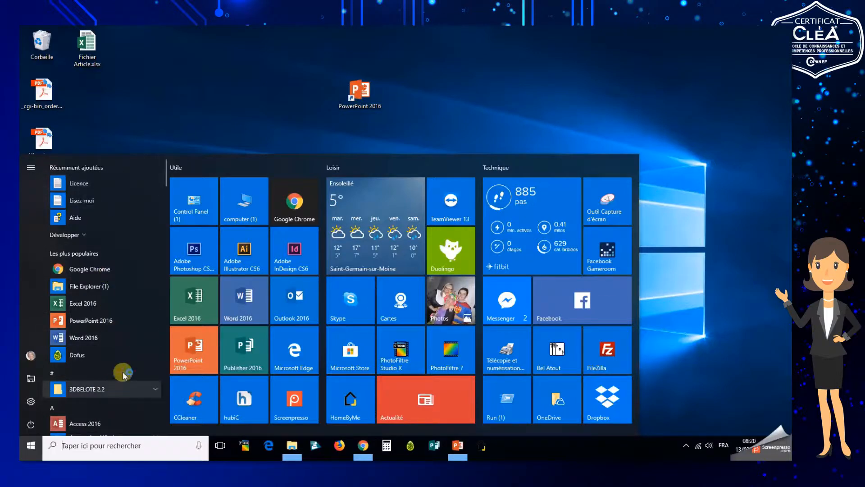
left_click(724, 278)
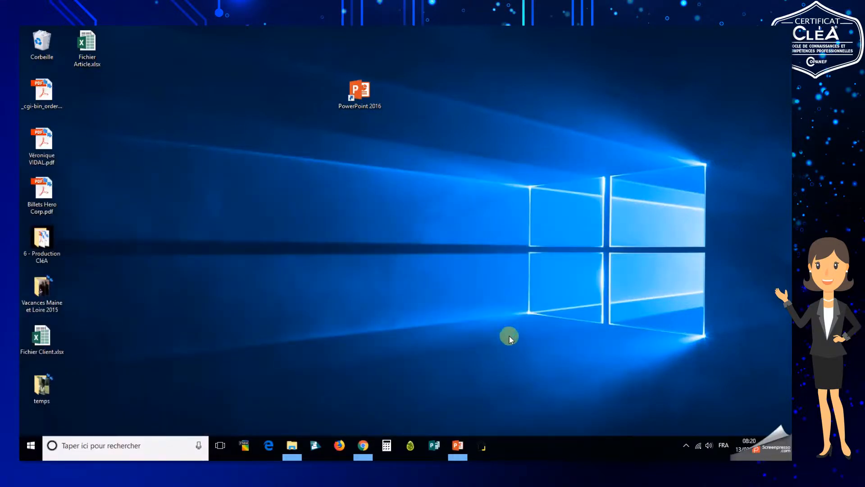
Unpin HomeByMe from the taskbar
right_click(483, 447)
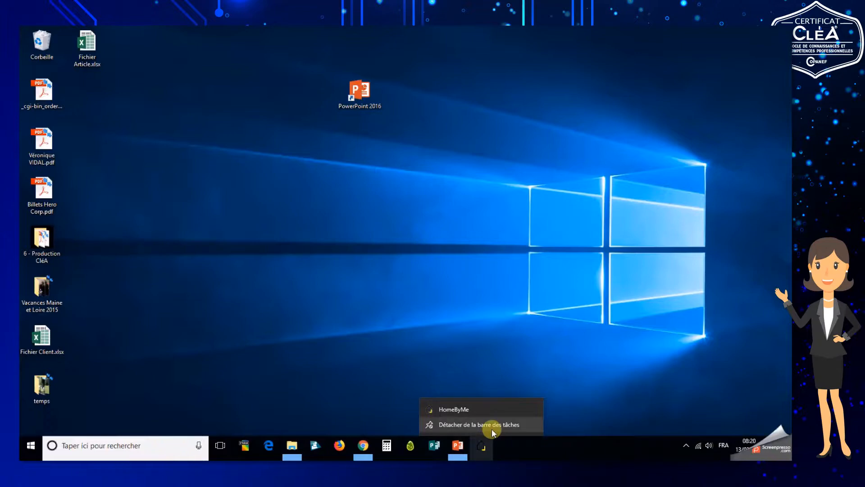
left_click(493, 427)
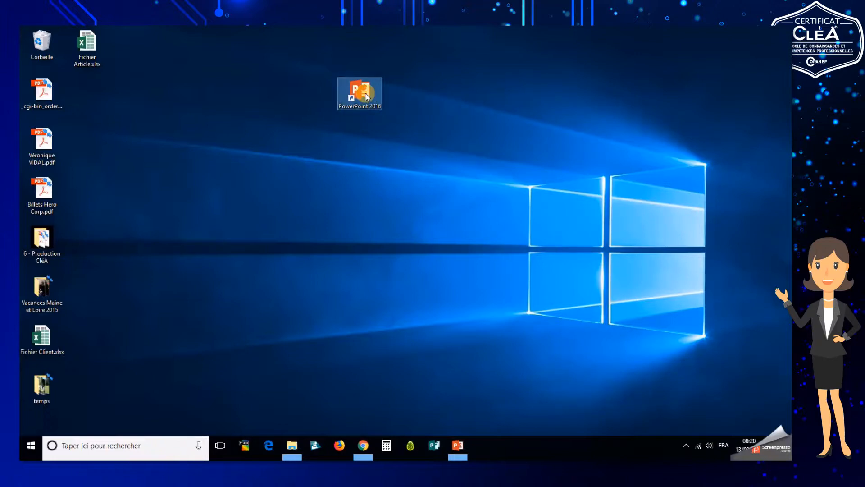
Delete the PowerPoint 2016 desktop shortcut by moving it to the Recycle Bin
left_click_drag(366, 96, 49, 45)
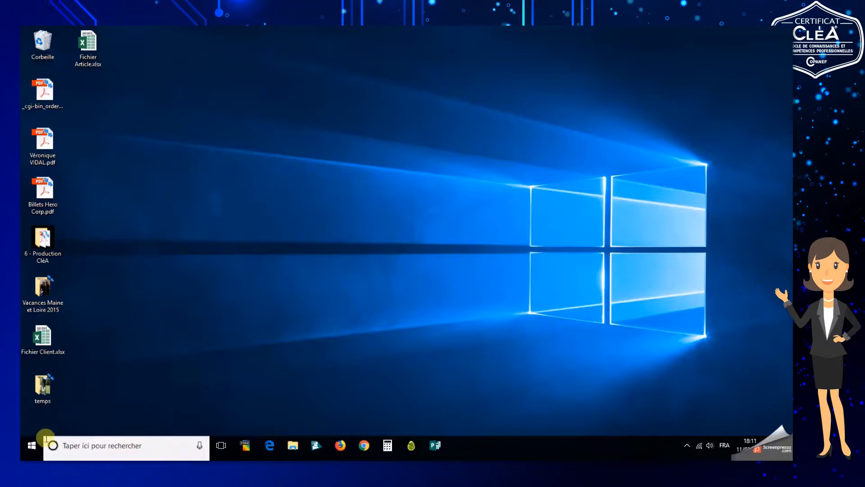
Launch Word 2016 from the Start menu's app list and create a blank document
left_click(33, 447)
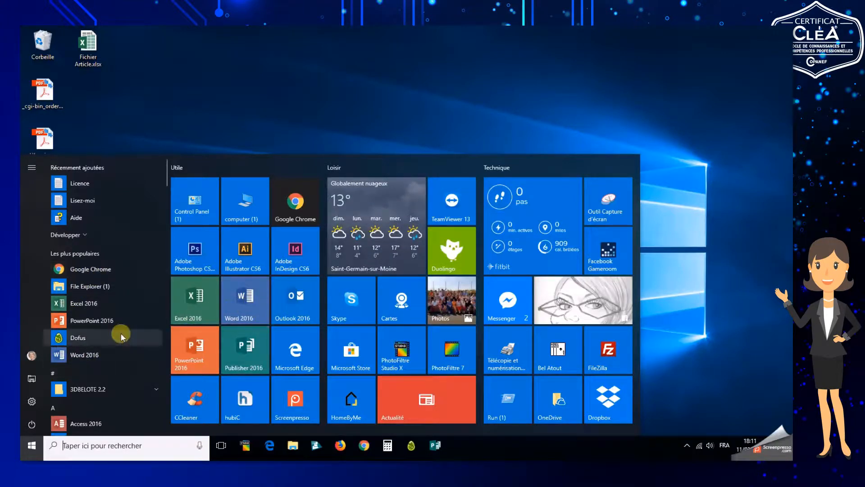
scroll(92, 333, "down", 3)
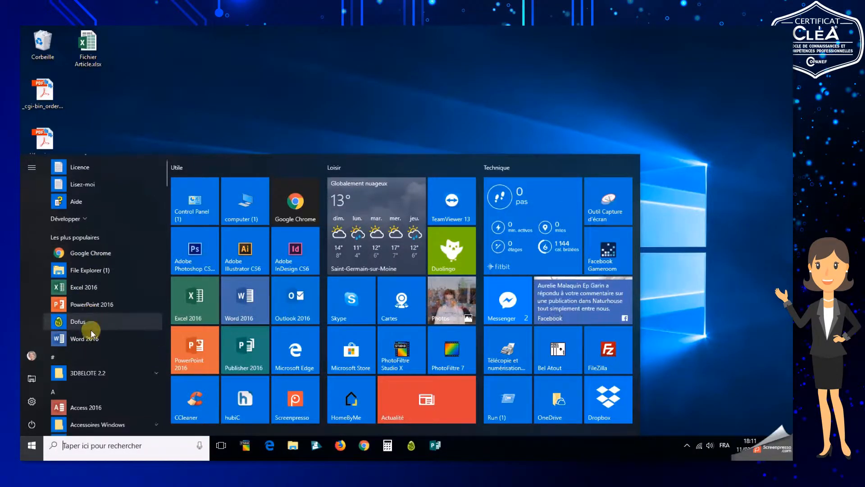
scroll(92, 334, "down", 12)
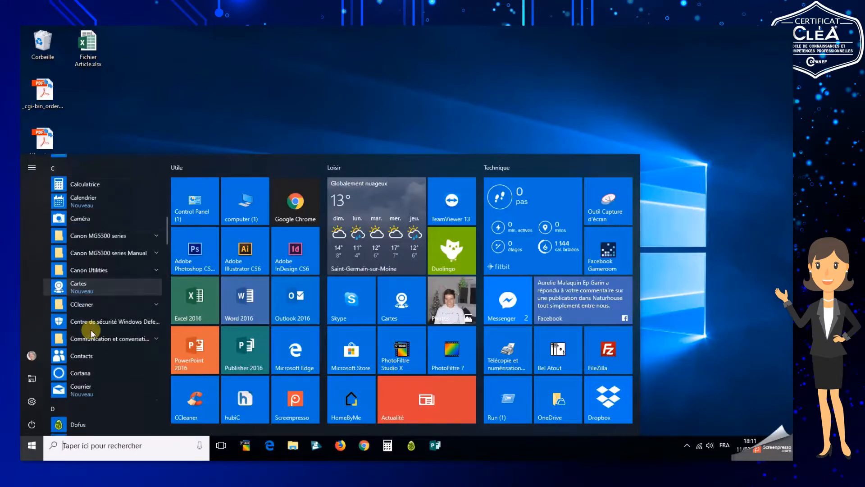
scroll(92, 335, "down", 12)
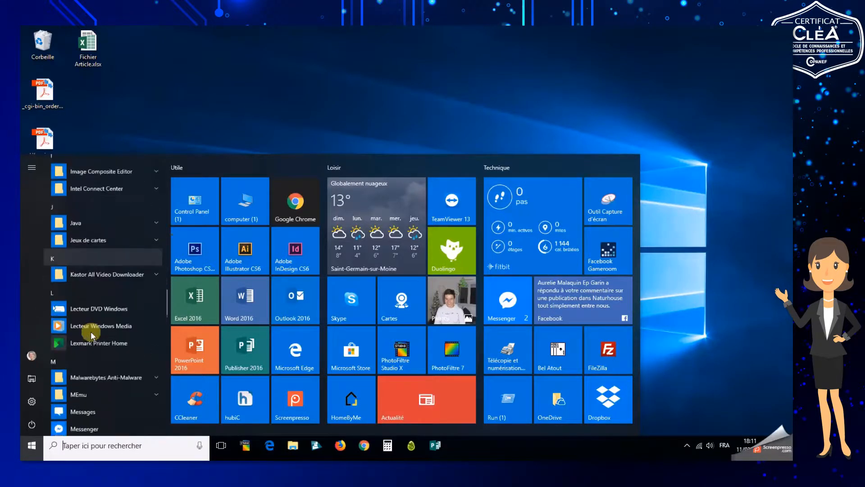
scroll(92, 335, "down", 12)
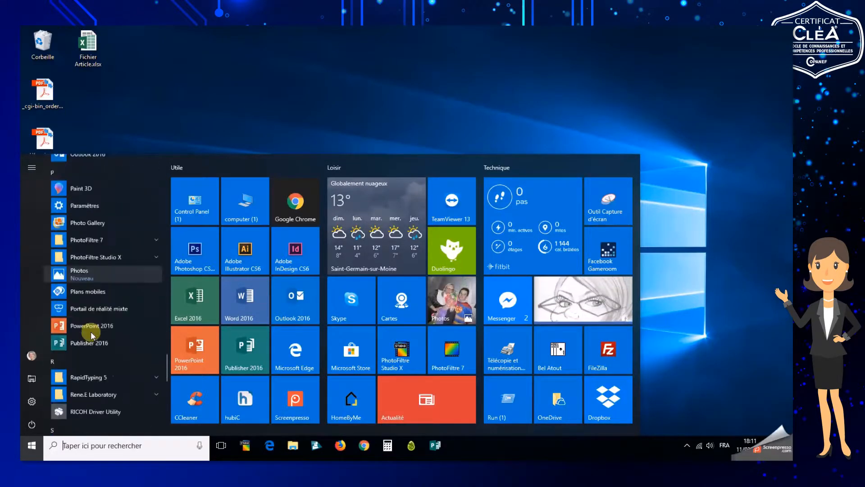
scroll(91, 336, "down", 6)
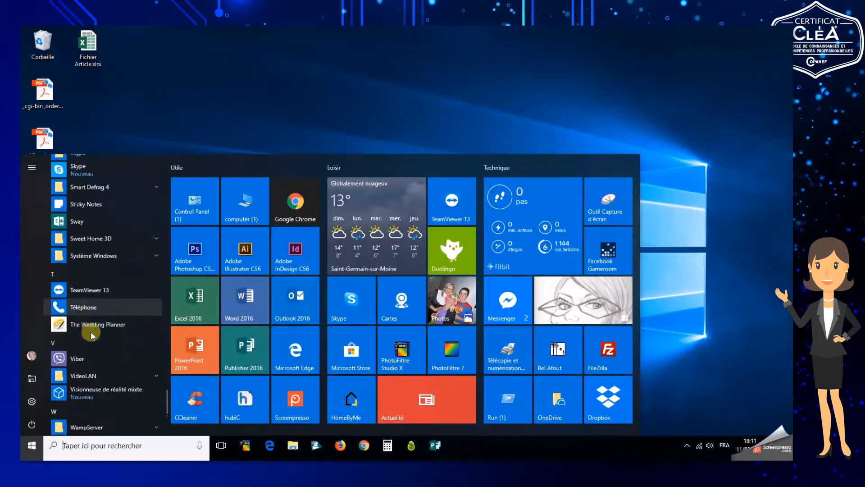
scroll(92, 336, "down", 2)
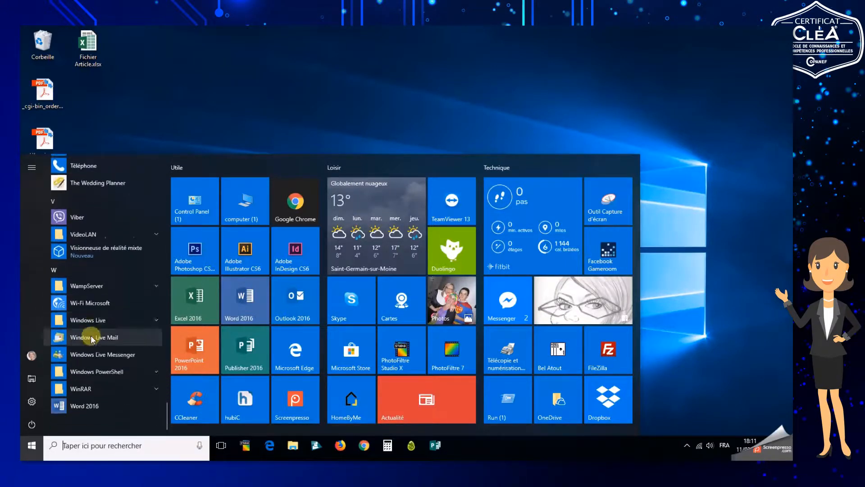
left_click(92, 402)
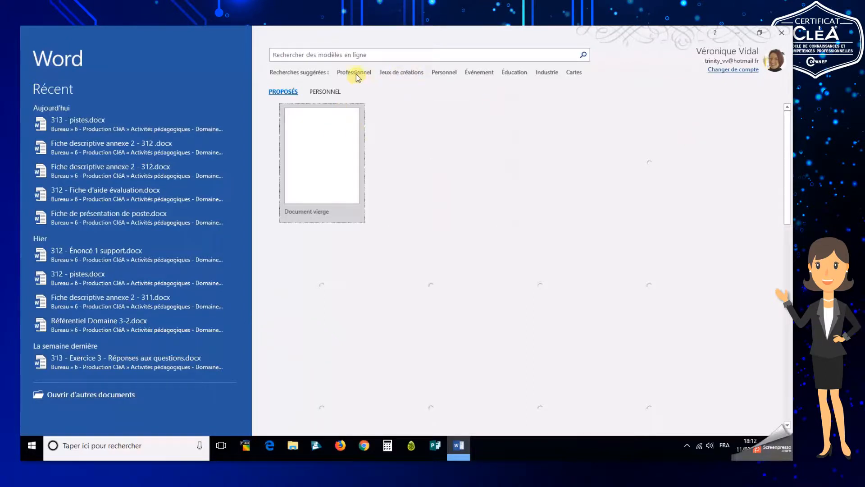
left_click(314, 175)
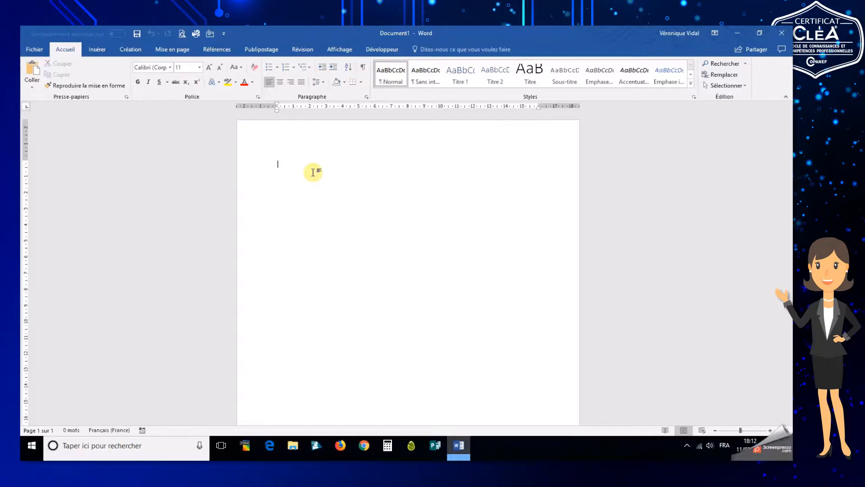
Type "Titre" and "Préseantation" on separate lines, ending with a new paragraph
type("Titre ")
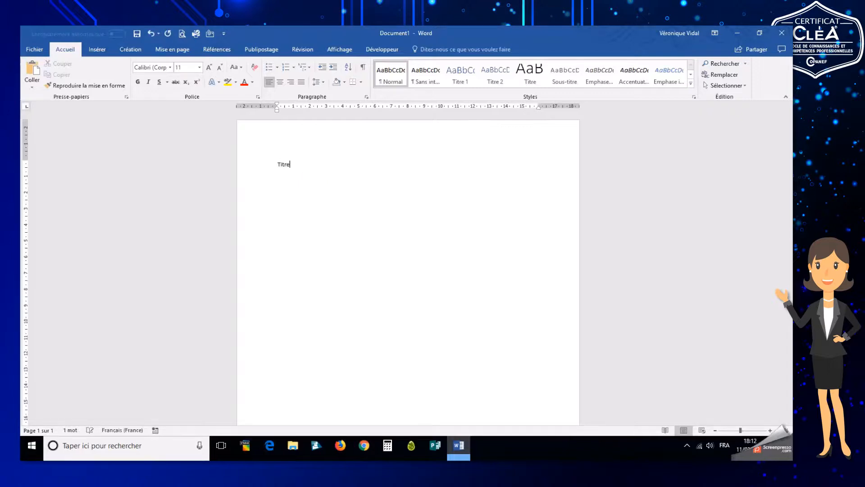
type("Préseantation")
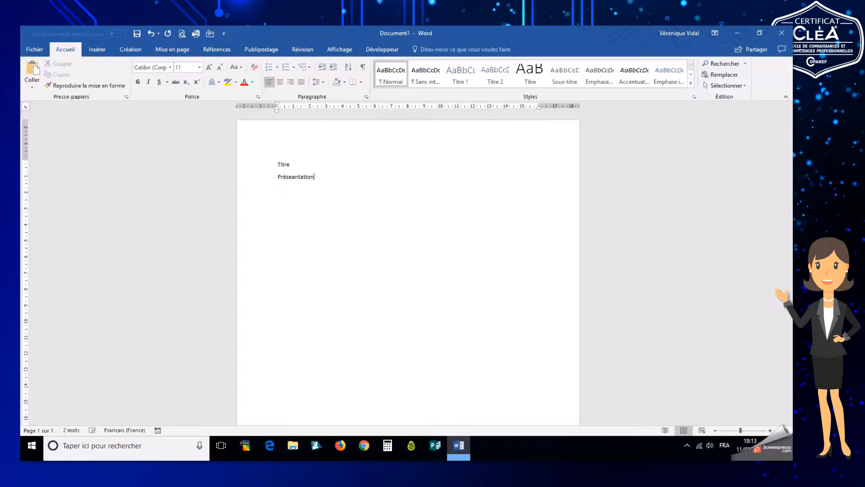
key("Return")
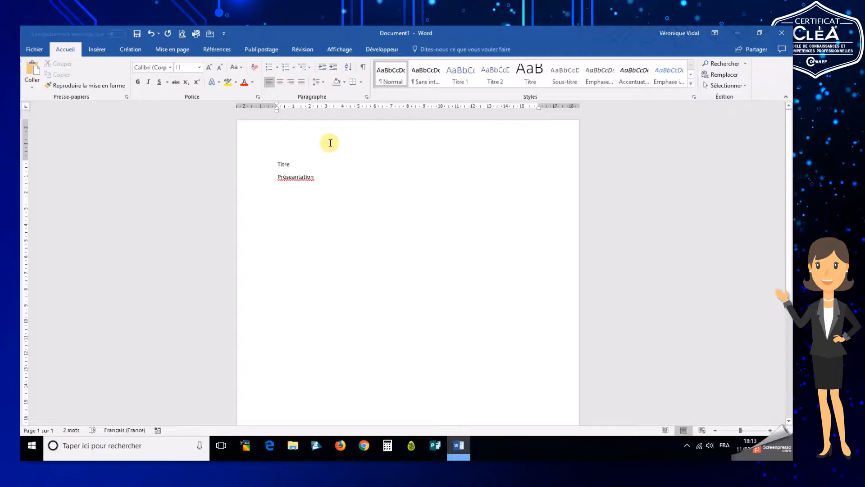
Type the sentence "Bonjour à vous, nous sommes là pour découvrir un traitement de texte." on the new line
type("Bon")
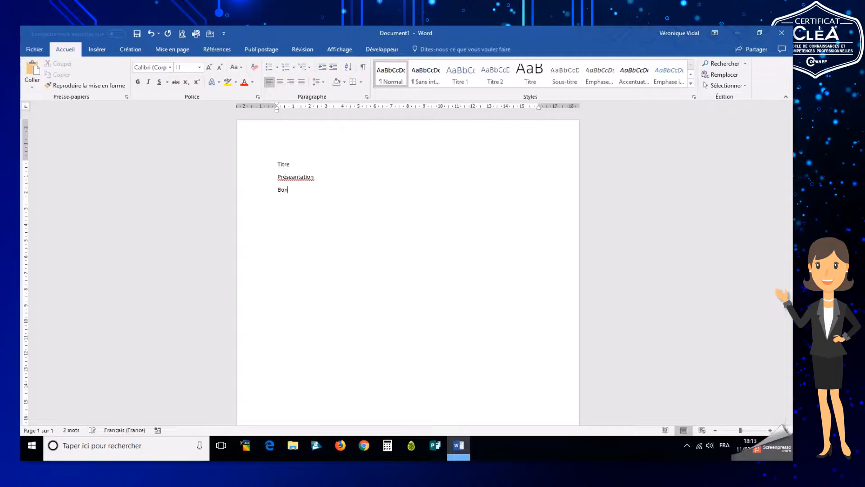
type("jour à vous, nous sommes là pour découvri")
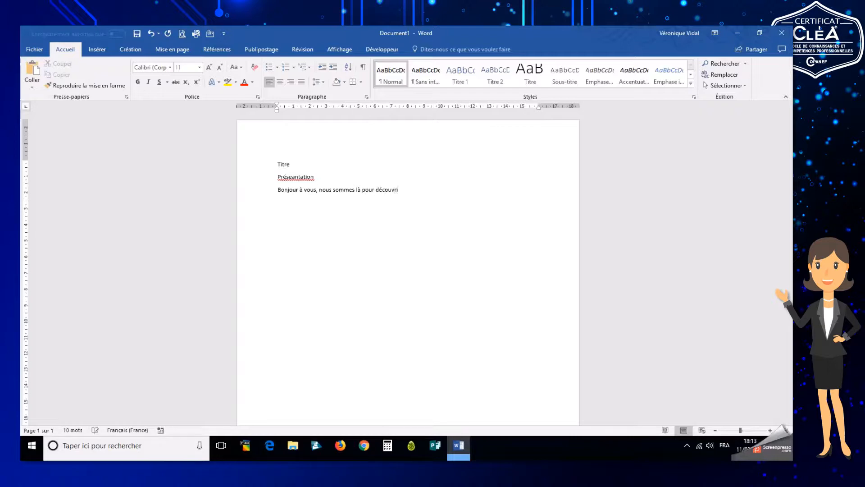
type("r un traitement d")
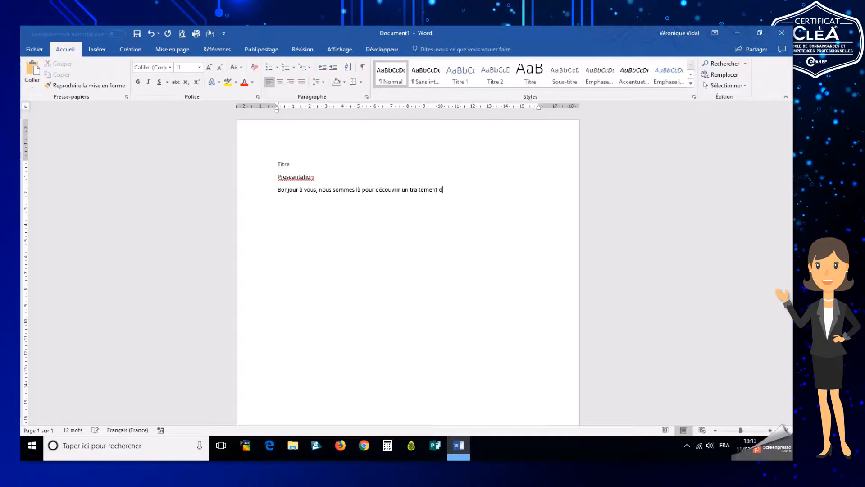
type("e texte.")
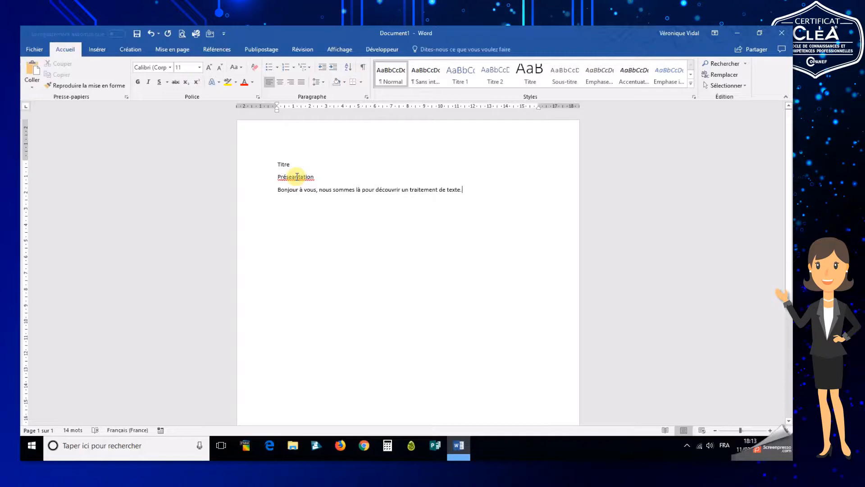
Correct the misspelled "Préseantation" to "Présentation" using the spelling suggestions
right_click(296, 177)
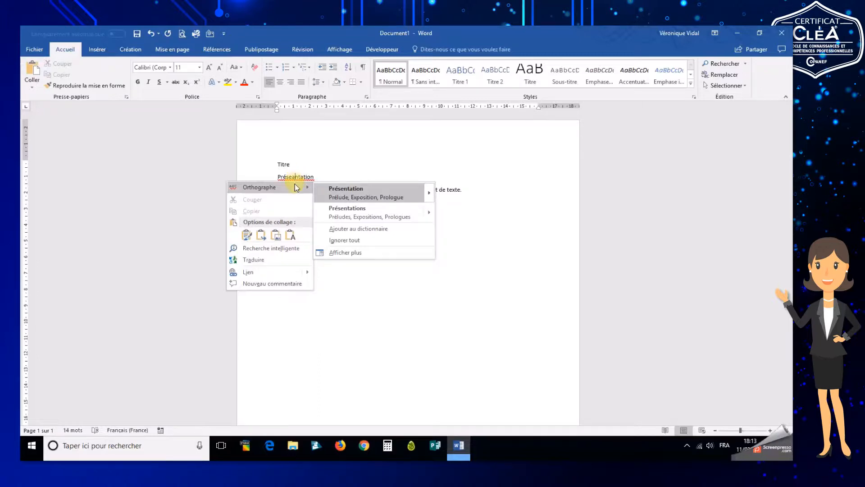
left_click(345, 193)
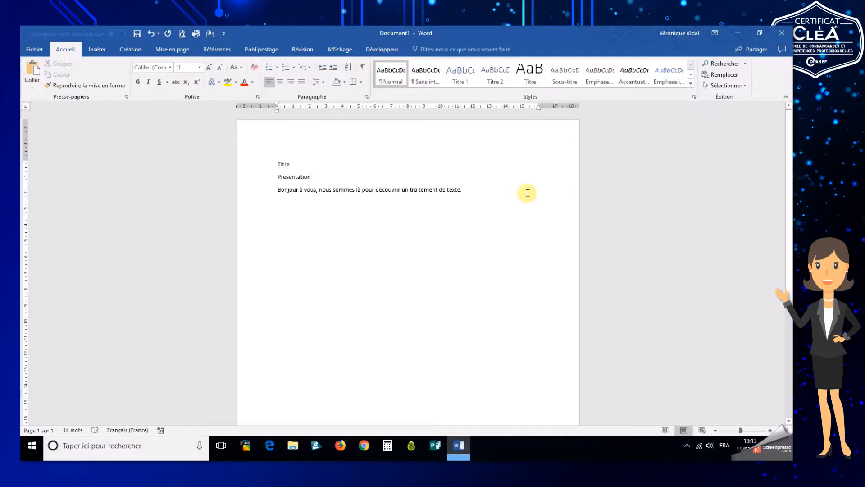
Continue the paragraph with "Il est très malin ce Word, il va à la ligne tout seul."
left_click(527, 193)
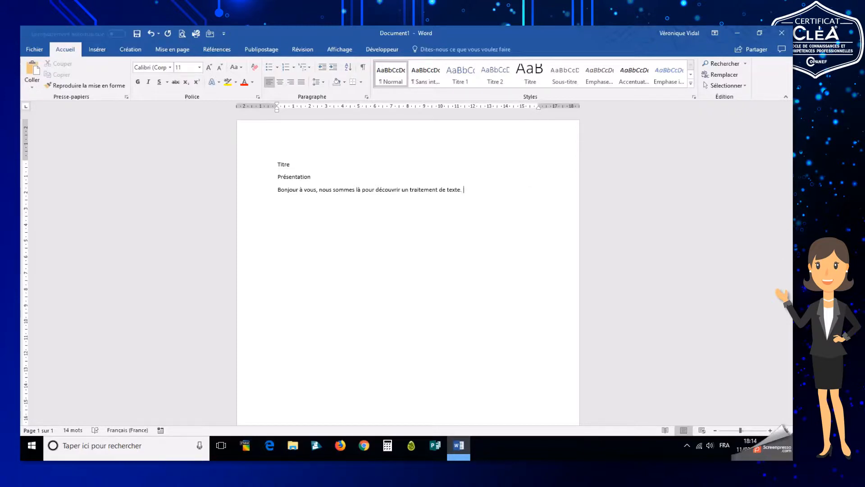
type("Il est très malin ce Word, ")
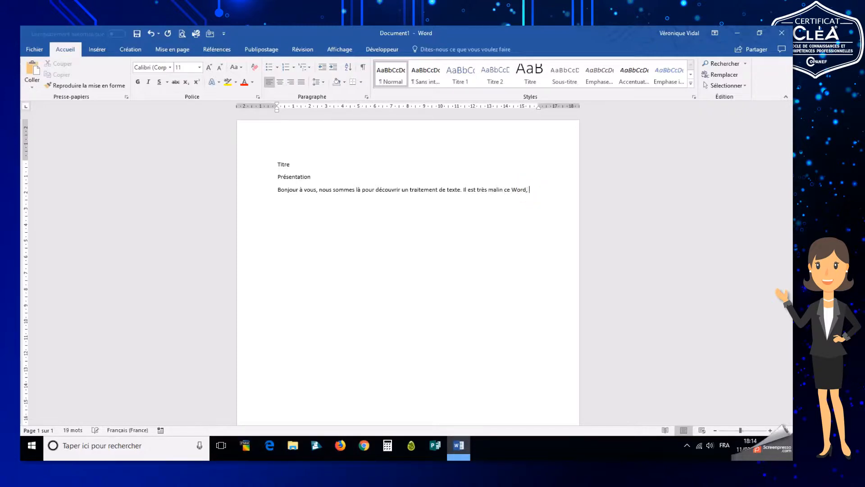
type("il va à la ligne tout seul.")
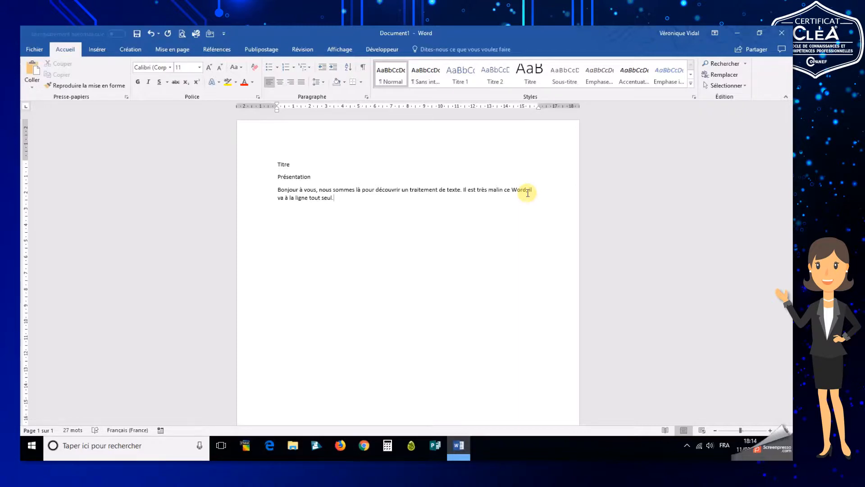
Start a new paragraph and type "Nouveau paragraphe"
key("Return")
type("Nouveau paragraphe")
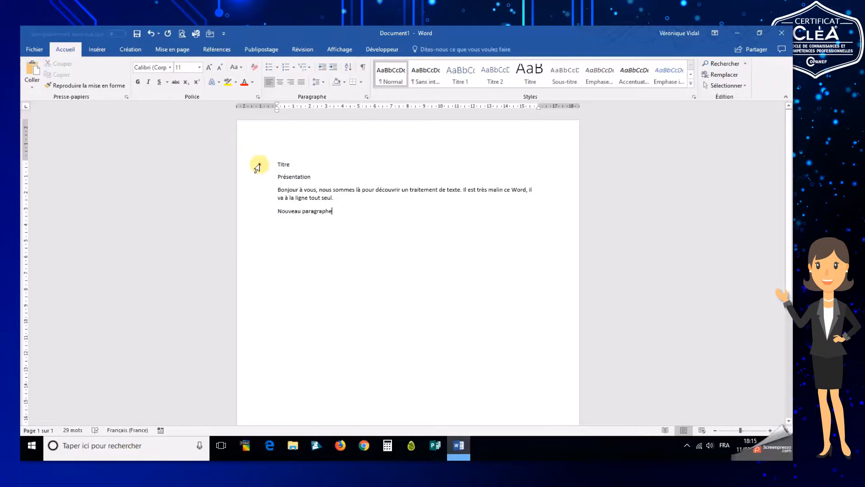
Select all the text and change its font to Tahoma
left_click_drag(257, 168, 252, 216)
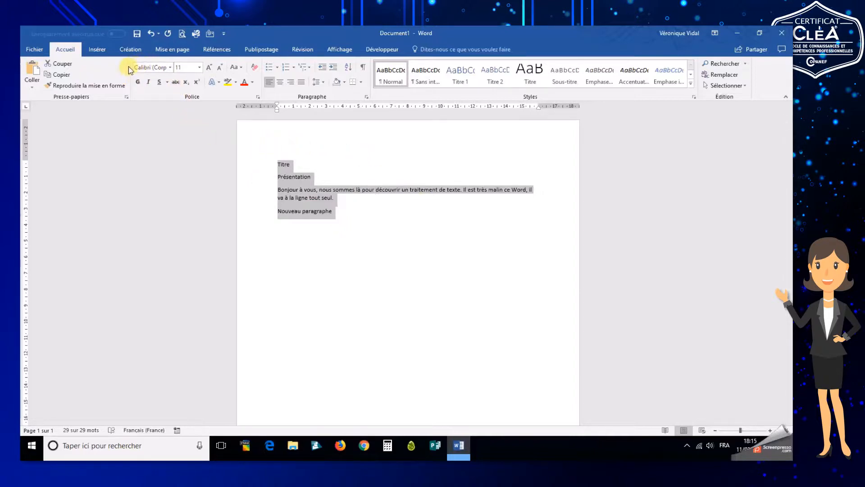
left_click(171, 68)
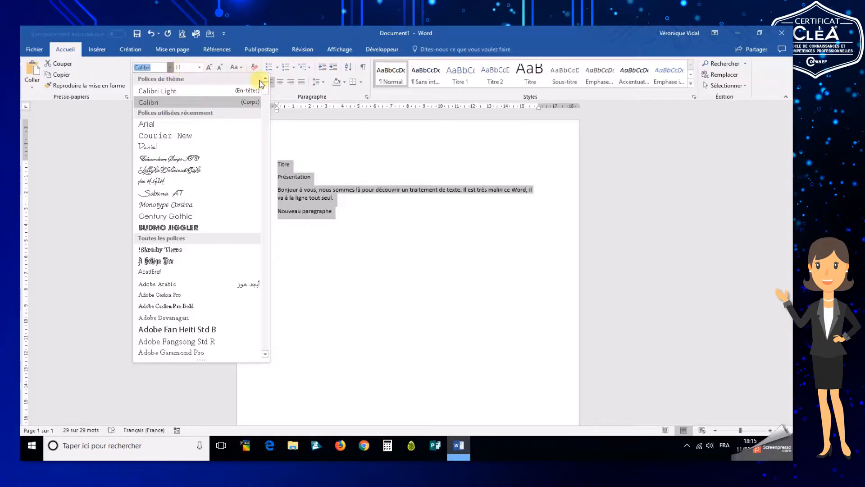
left_click_drag(266, 90, 262, 324)
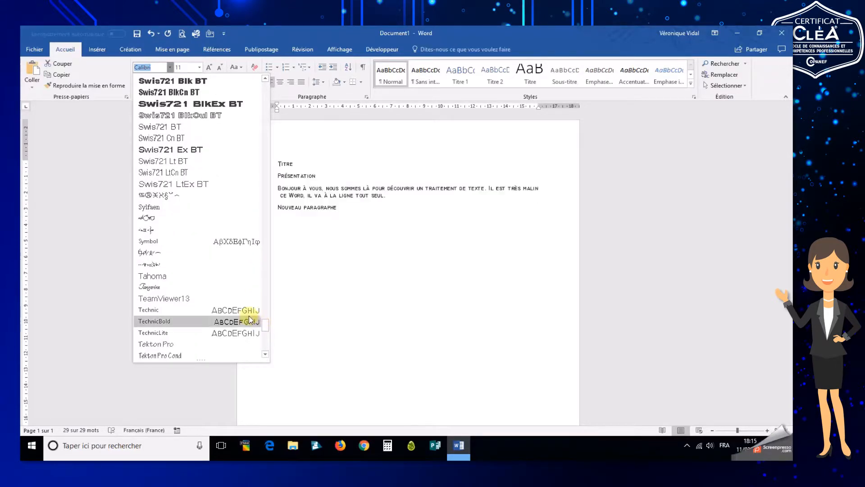
left_click(212, 279)
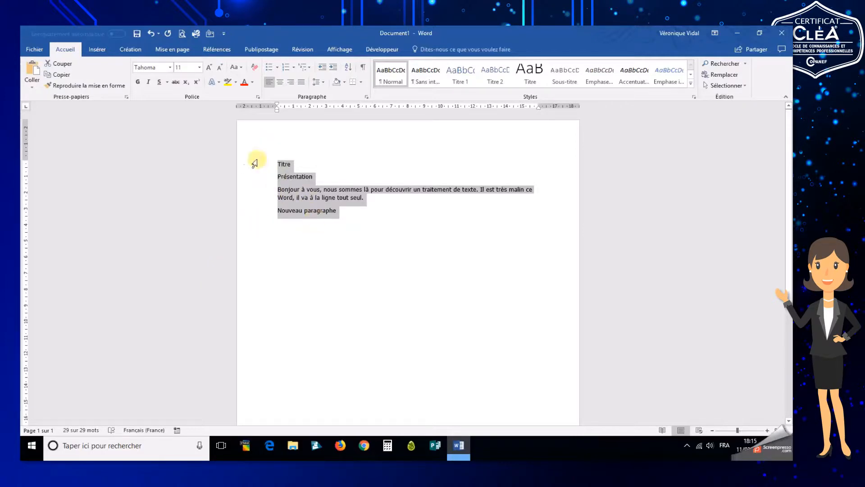
Set the font size of all the text to 14
left_click(200, 67)
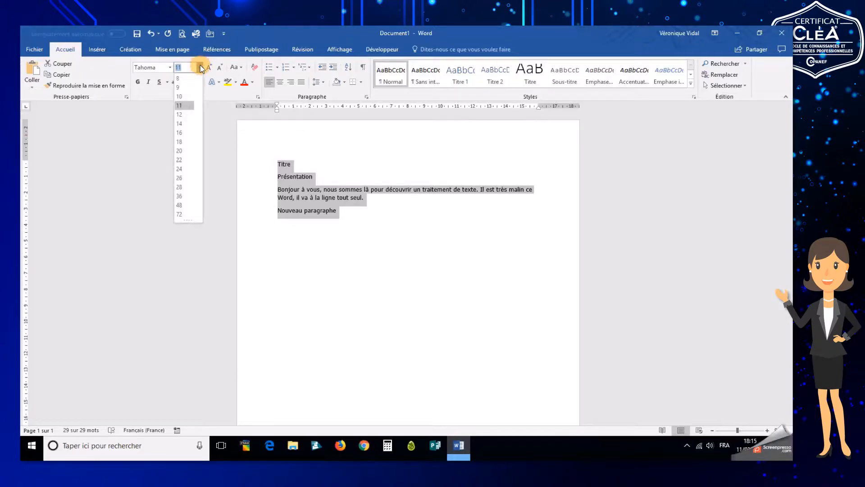
left_click(188, 128)
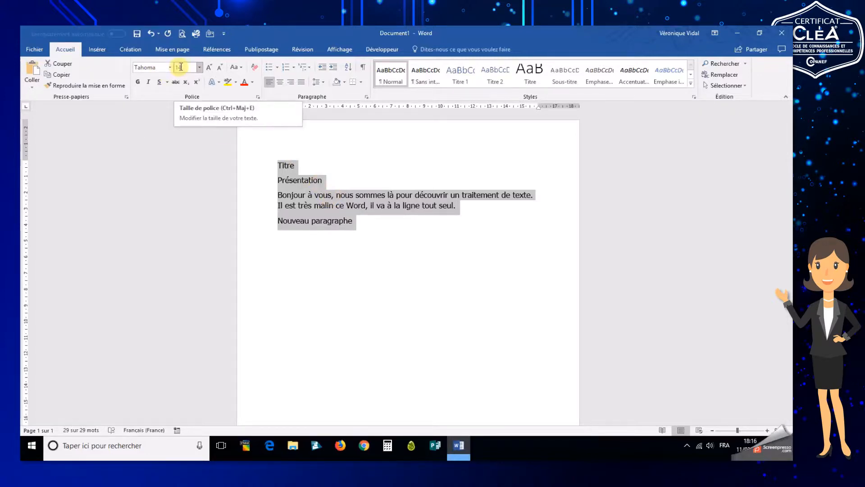
left_click(304, 185)
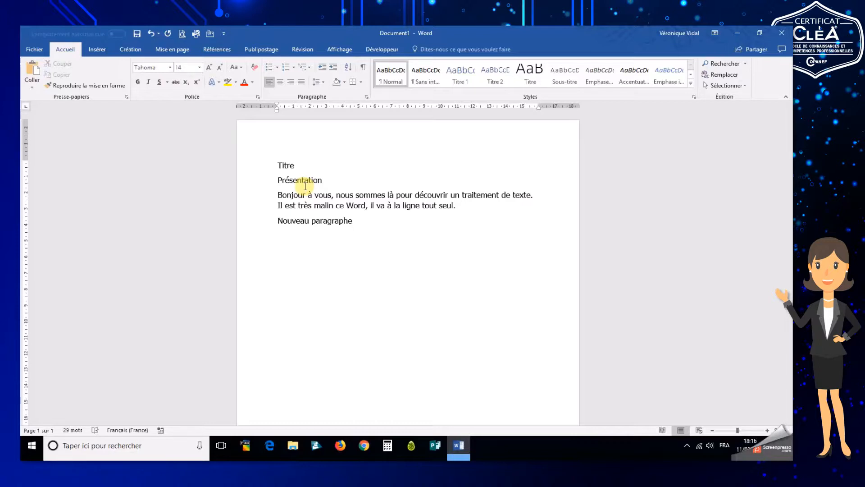
Select the "Titre" line, center it and set its font size to 36
left_click(256, 169)
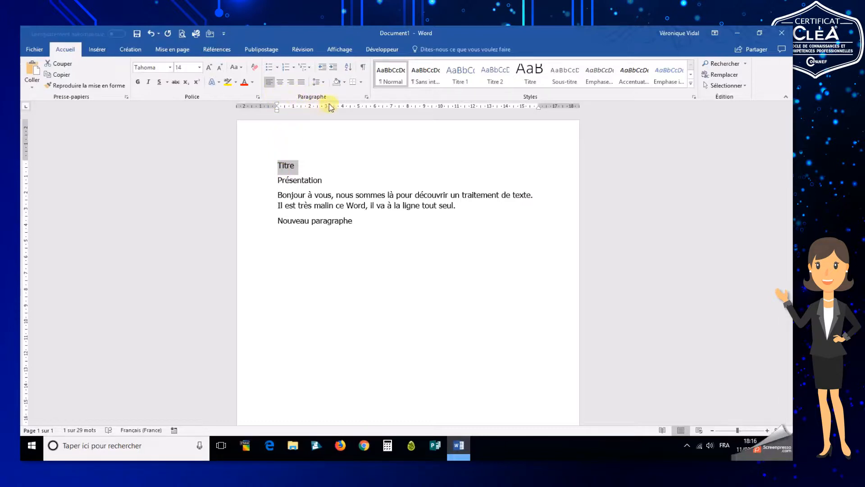
left_click(283, 86)
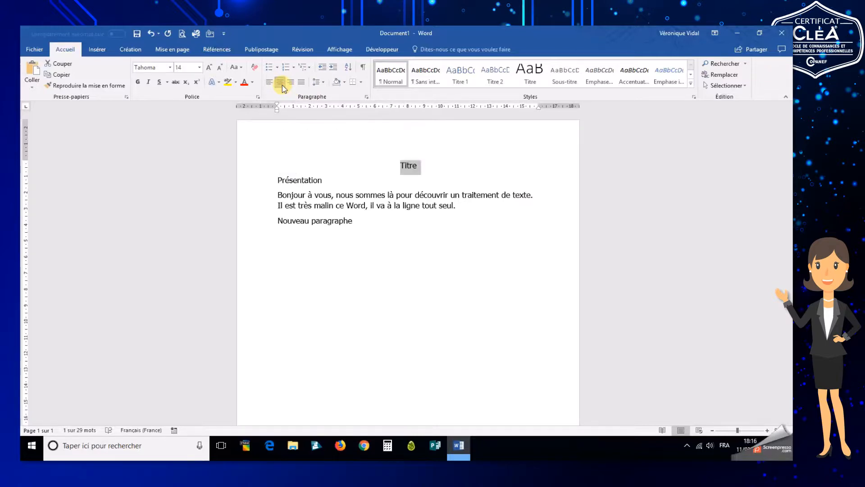
left_click(200, 67)
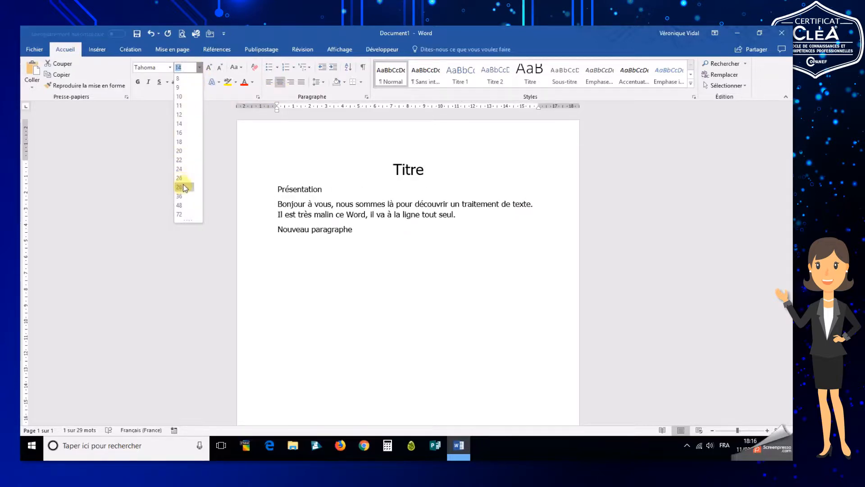
left_click(184, 197)
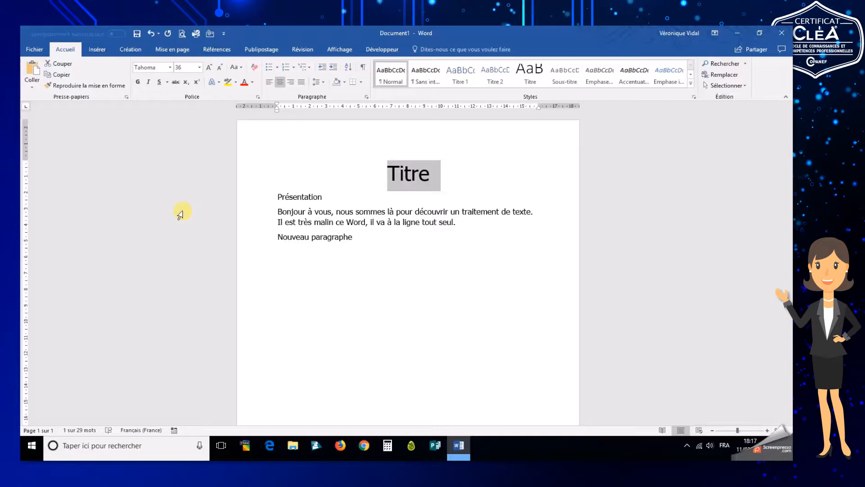
Try bold and italic on the title, switching each off again
left_click(136, 83)
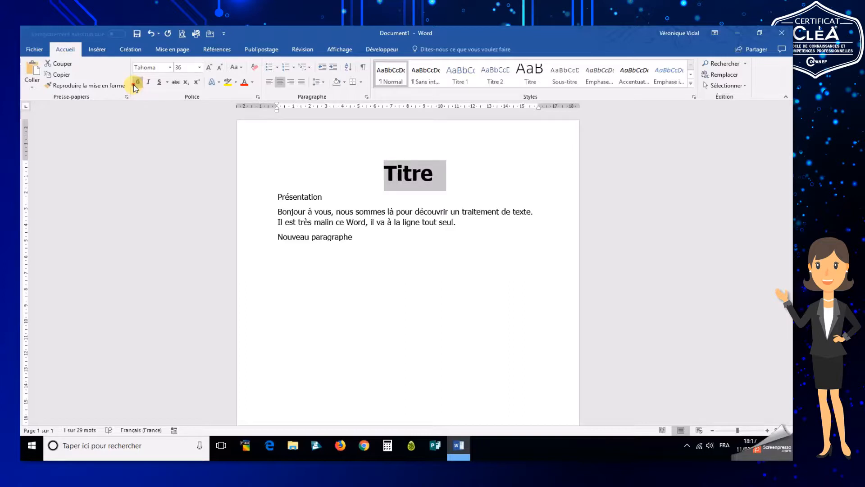
left_click(136, 82)
left_click(148, 83)
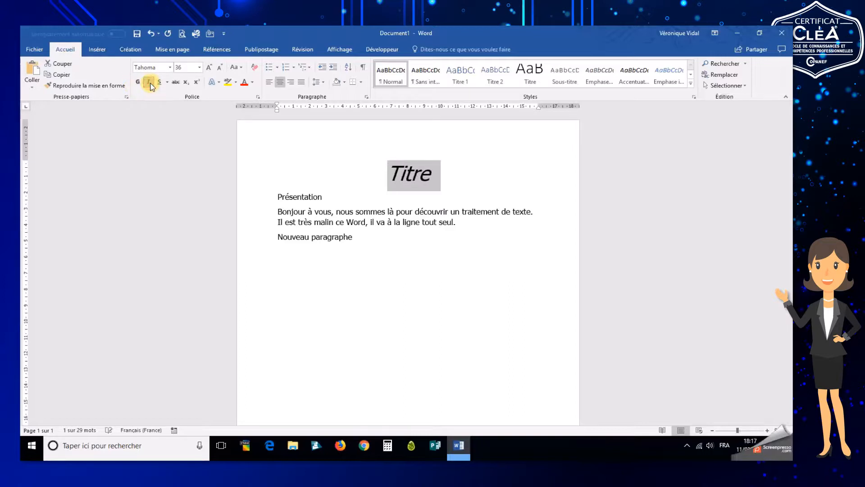
left_click(149, 82)
Give the title a wavy underline and make it bold
left_click(159, 83)
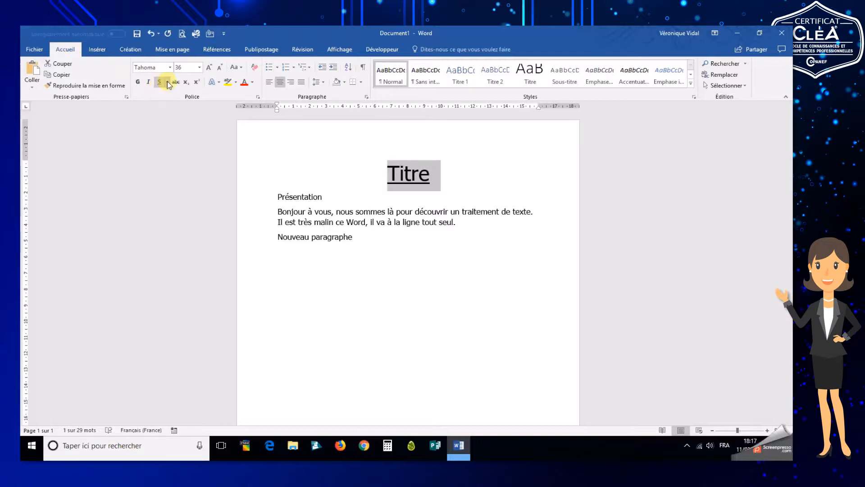
left_click(167, 82)
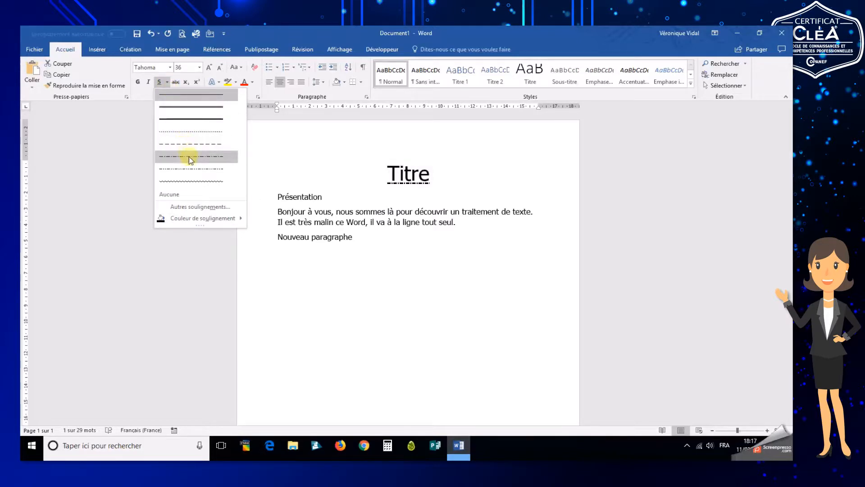
left_click(189, 181)
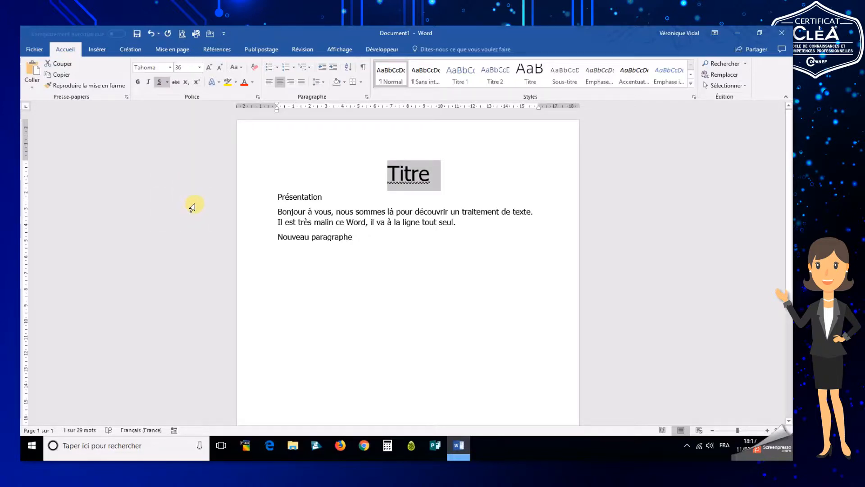
left_click(141, 82)
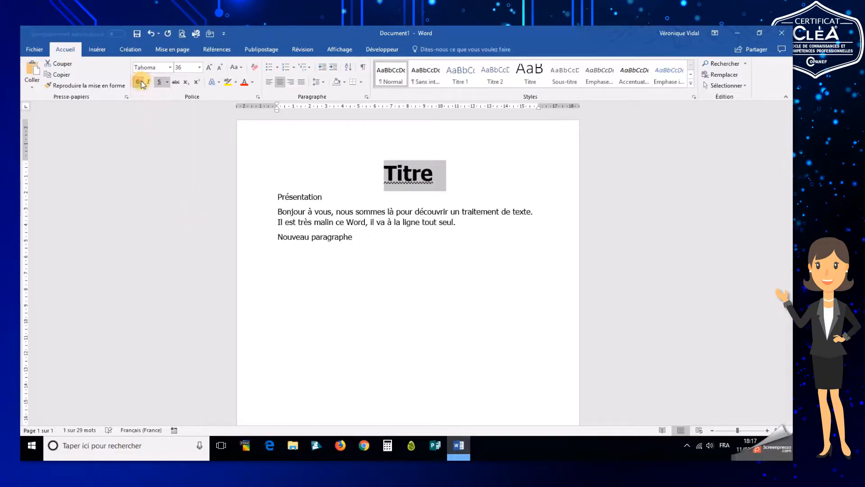
Try strikethrough, subscript and superscript on the title, switching each off again
left_click(176, 83)
left_click(177, 84)
left_click(186, 83)
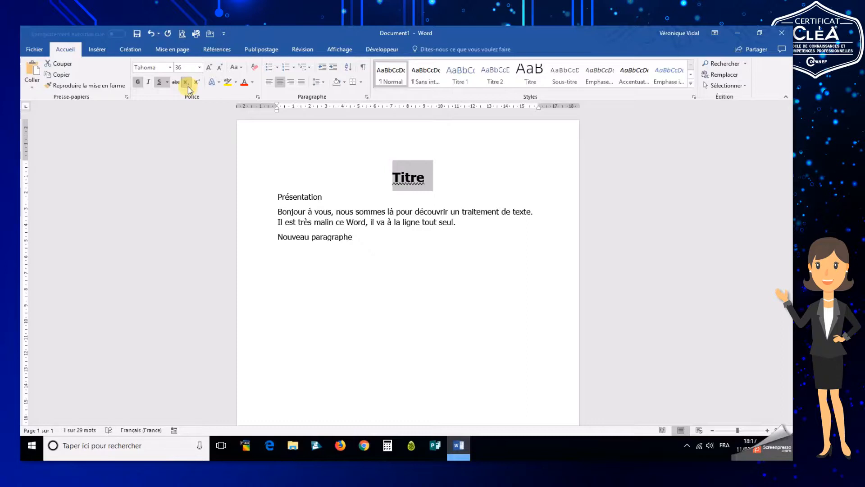
left_click(187, 84)
left_click(197, 84)
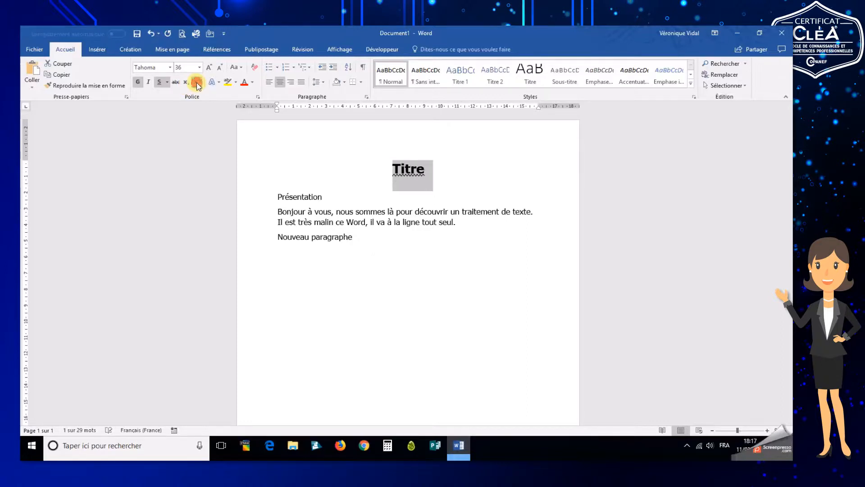
left_click(197, 84)
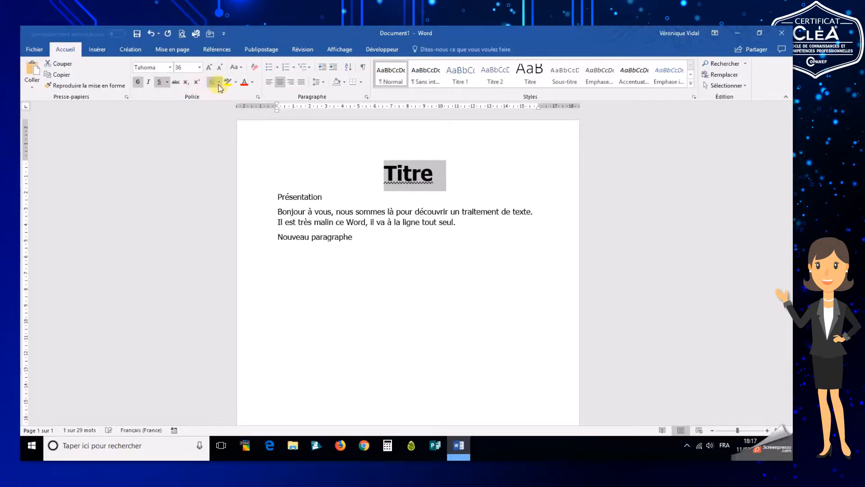
Apply an orange outlined text effect to the title
left_click(219, 83)
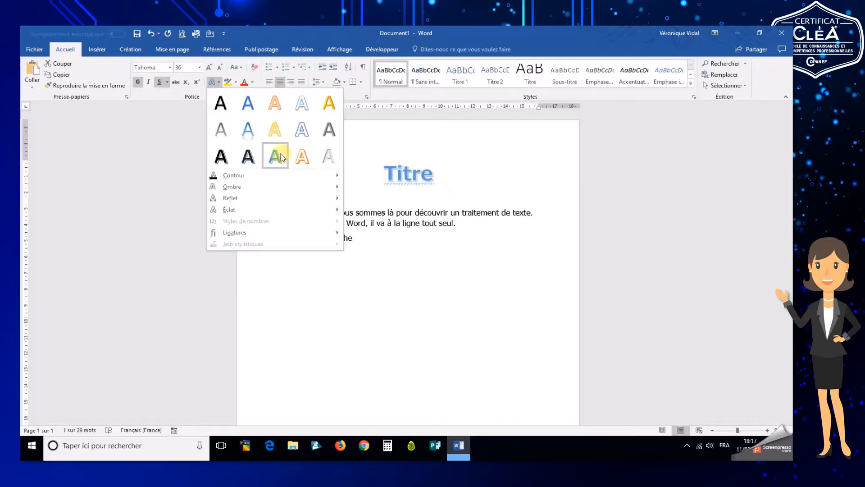
left_click(303, 158)
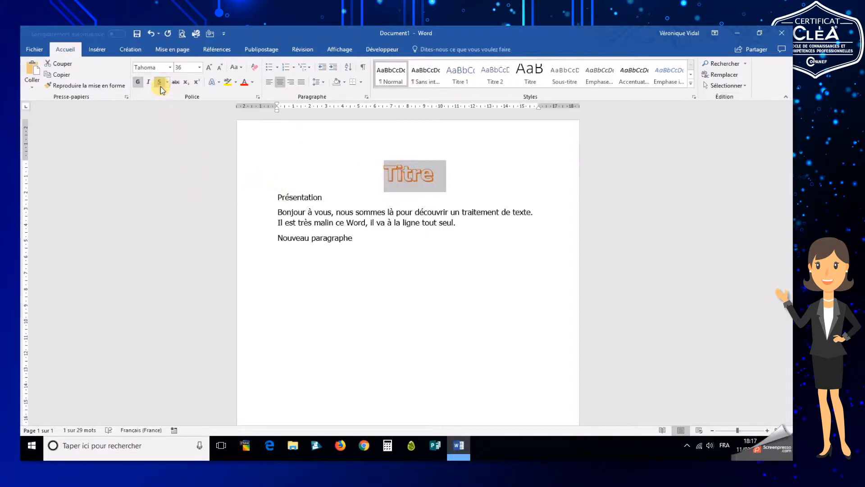
Set the title's font size to 72
left_click(199, 67)
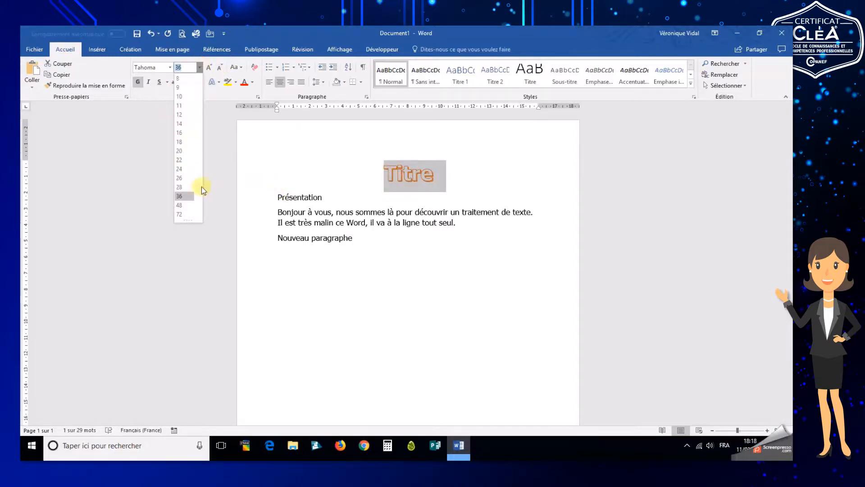
left_click(181, 217)
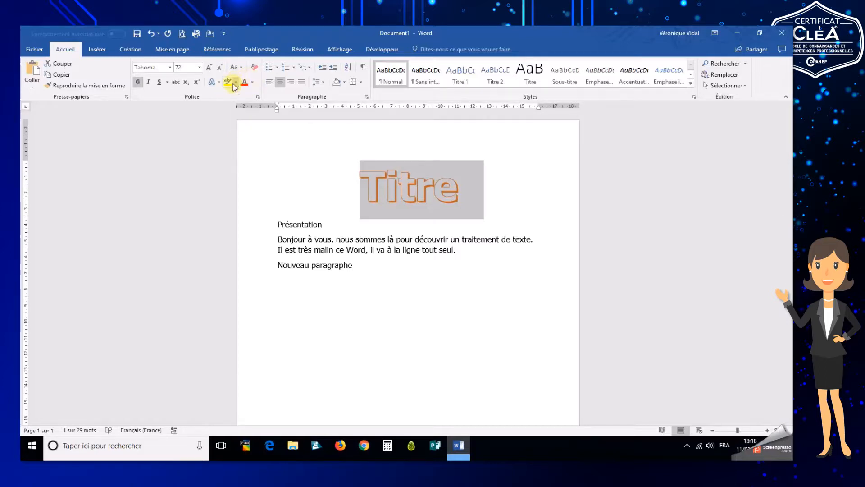
Change the title's font colour to a darker orange theme shade
left_click(254, 83)
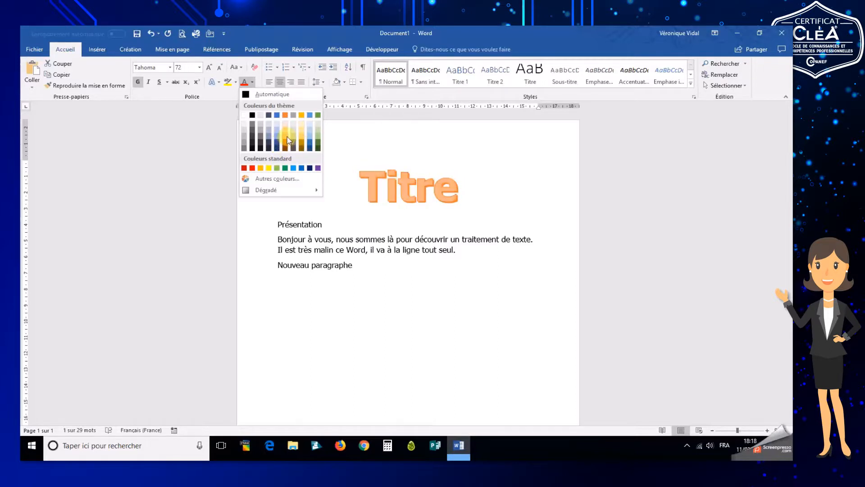
left_click(288, 137)
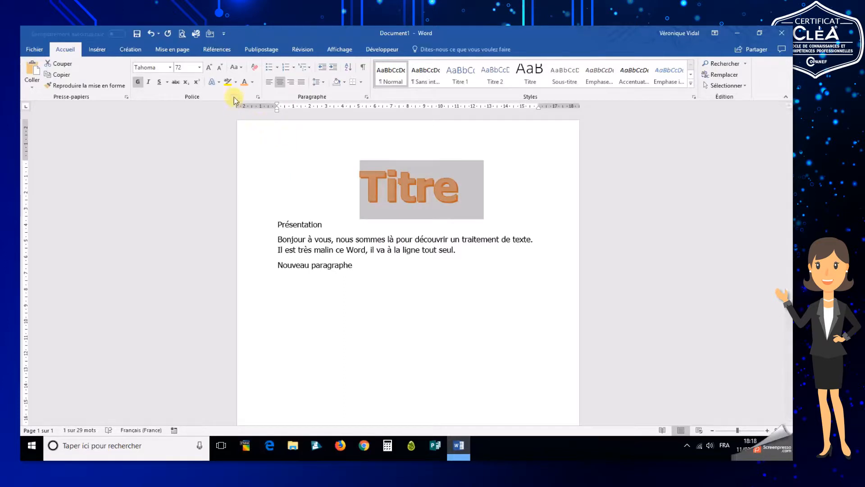
left_click(237, 82)
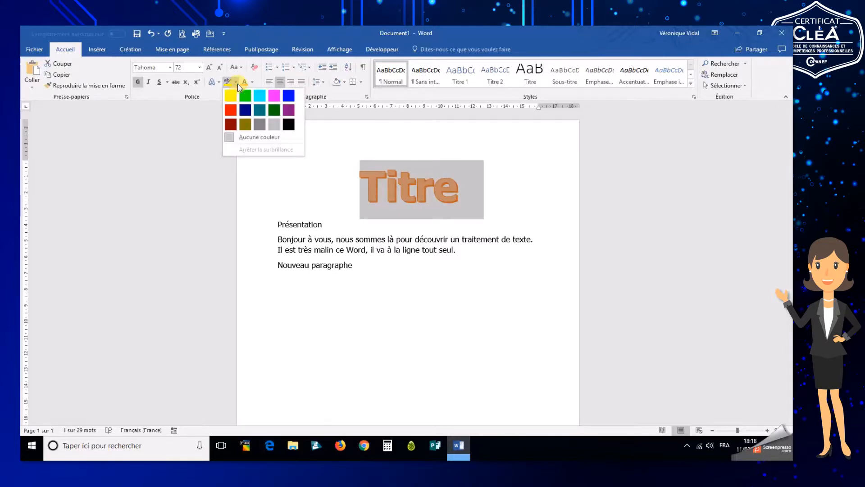
left_click(238, 83)
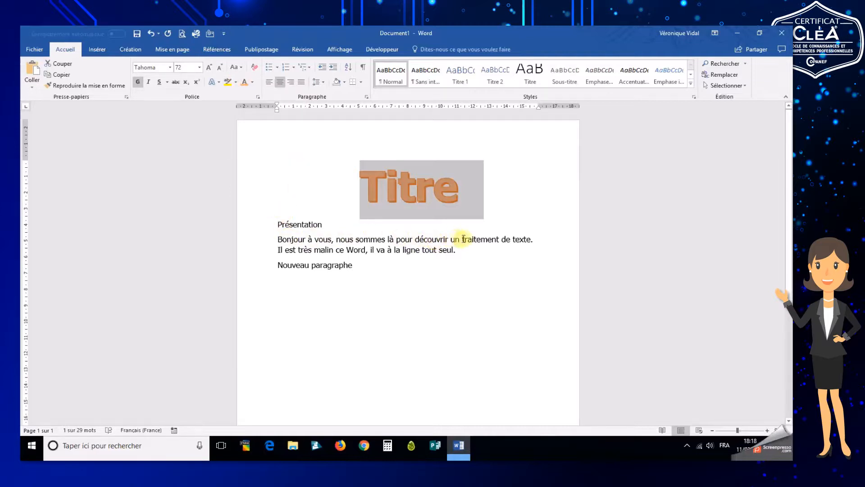
Highlight the words "traitement de texte" in yellow
left_click_drag(462, 239, 527, 239)
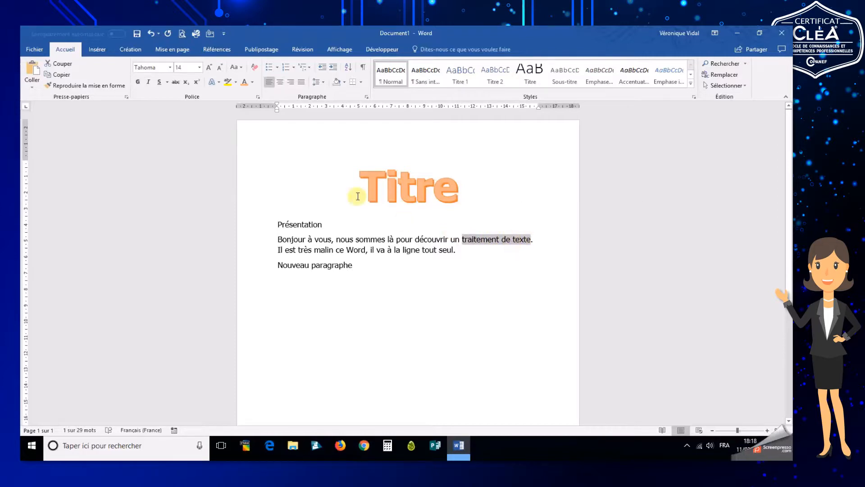
left_click(236, 83)
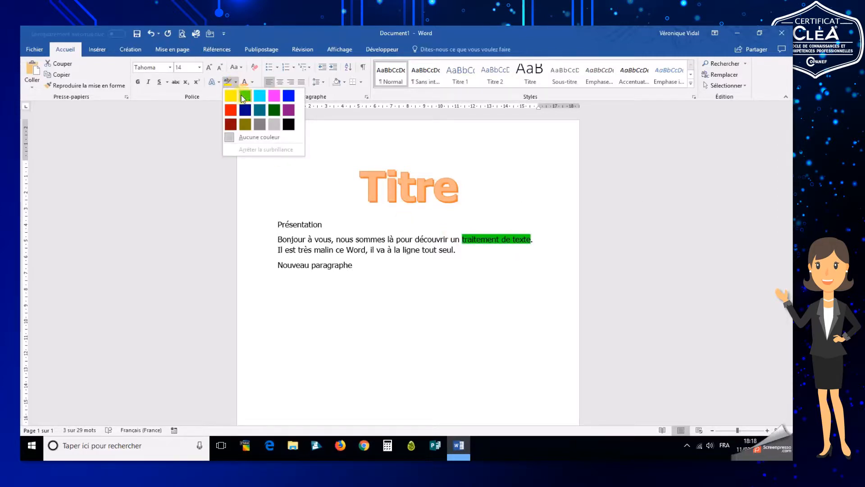
left_click(234, 100)
Make the highlighted words "traitement de texte" bold
key("Right")
left_click(138, 81)
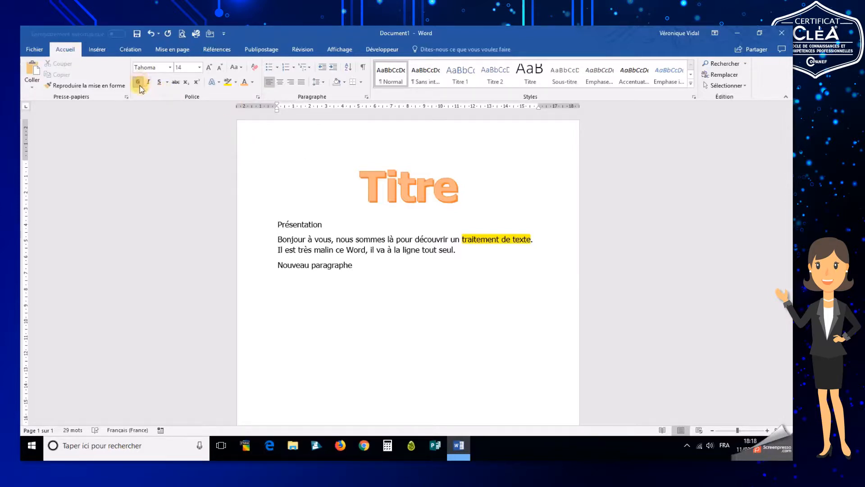
left_click_drag(463, 240, 524, 236)
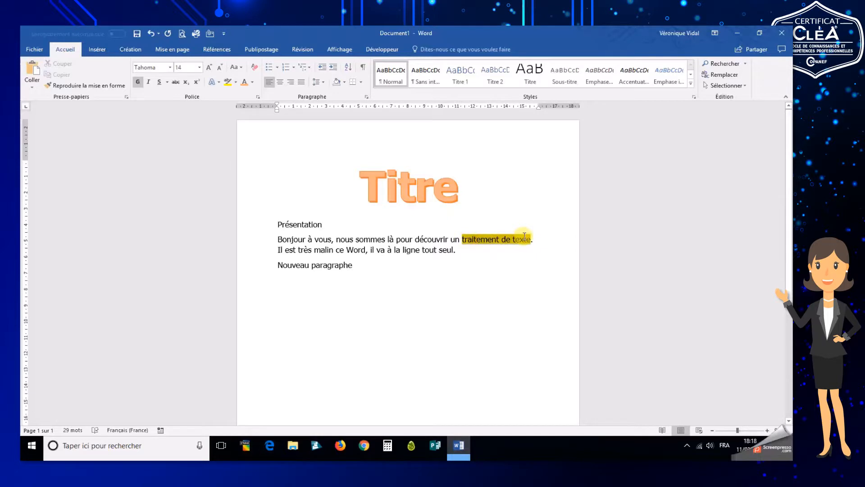
left_click(138, 83)
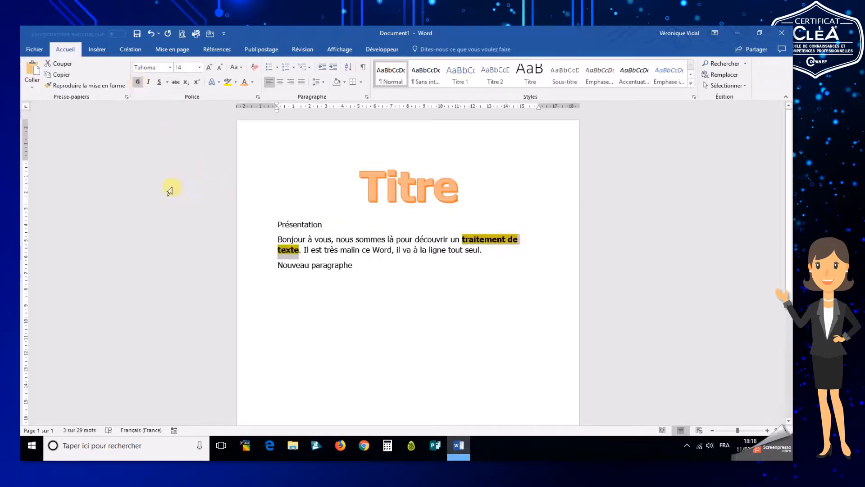
Set the "Présentation" line to the Daniel font at size 36
left_click(267, 224)
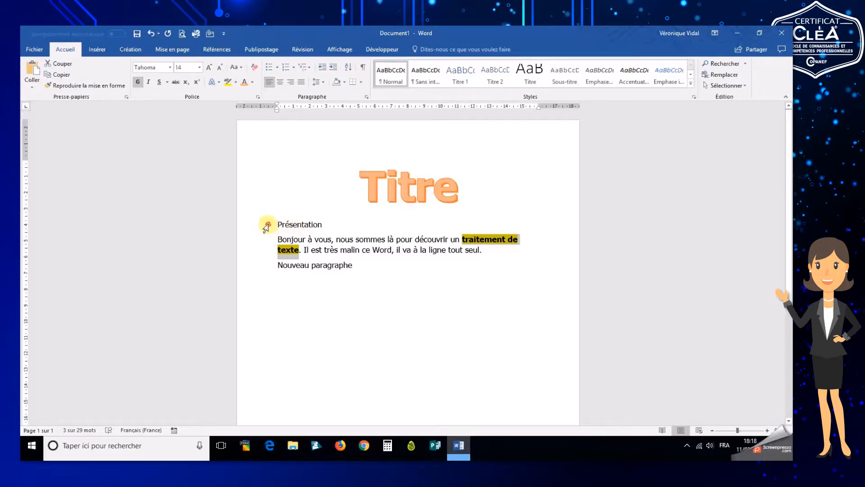
left_click(170, 68)
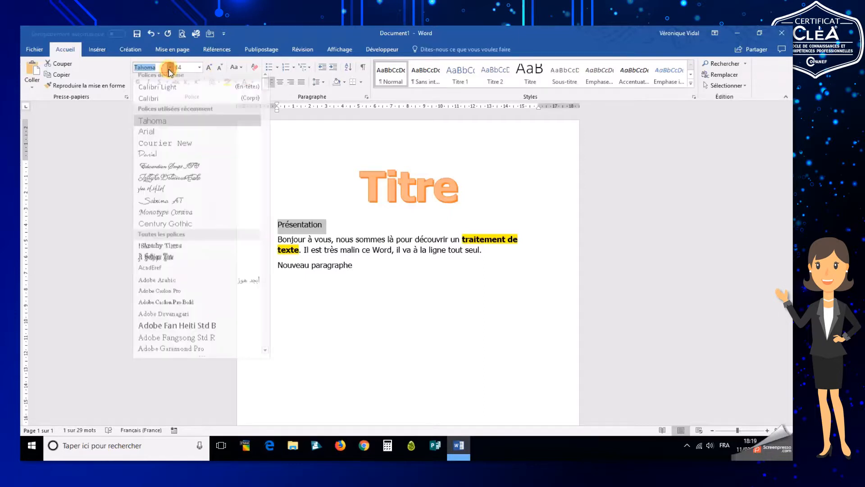
left_click(158, 158)
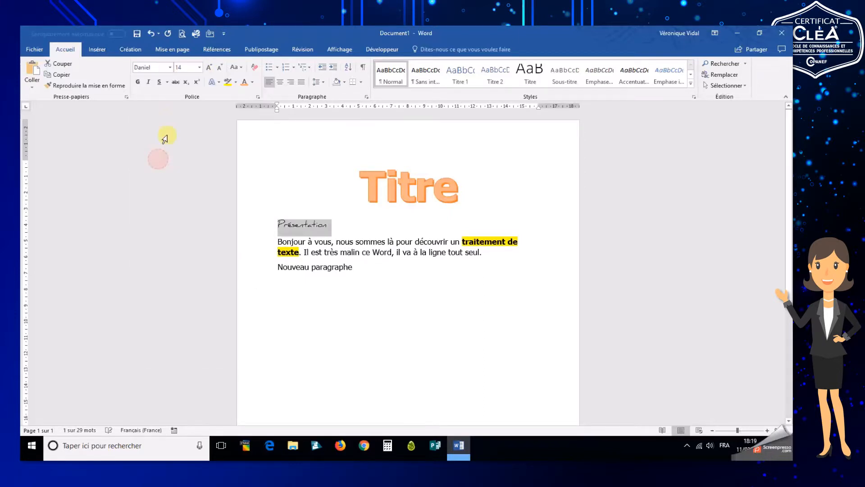
left_click(199, 67)
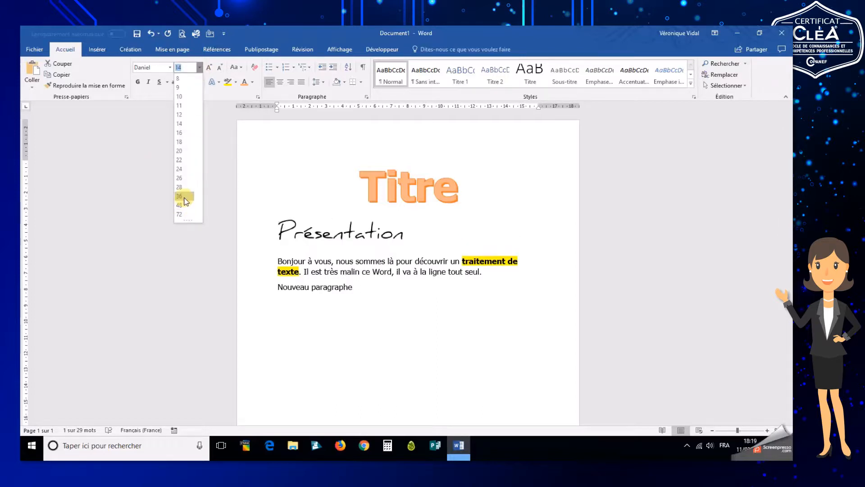
left_click(184, 196)
Make the "Présentation" heading bold and give it an underline style
left_click(138, 82)
left_click(169, 81)
left_click(169, 99)
Colour the "Présentation" heading's text in an orange shade
left_click(256, 82)
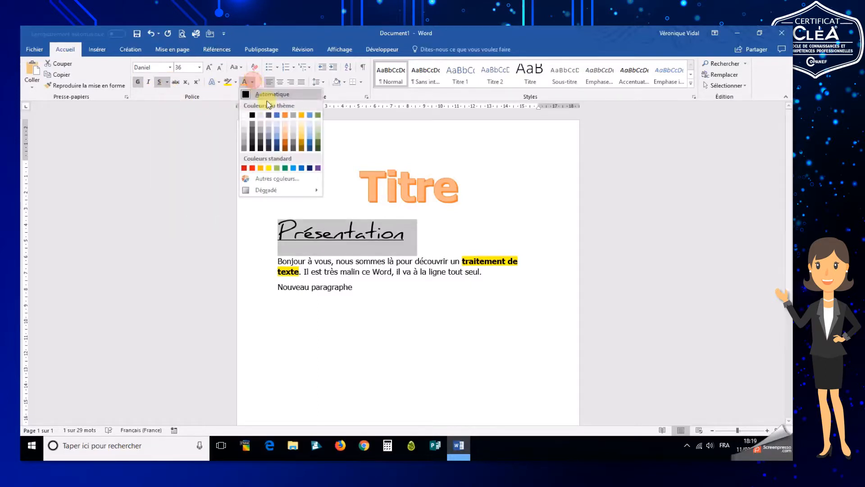
left_click(285, 144)
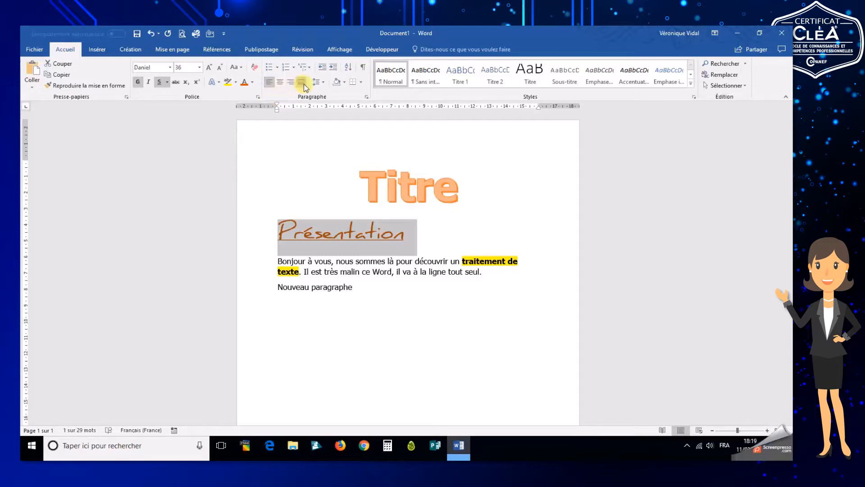
left_click(361, 287)
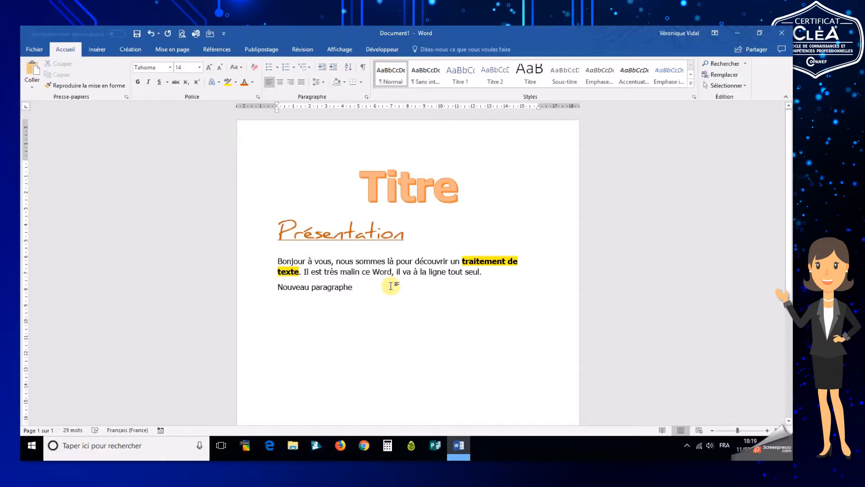
Add new lines "Texte à puces :" and "Saisir le texte" below "Nouveau paragraphe"
key("Return")
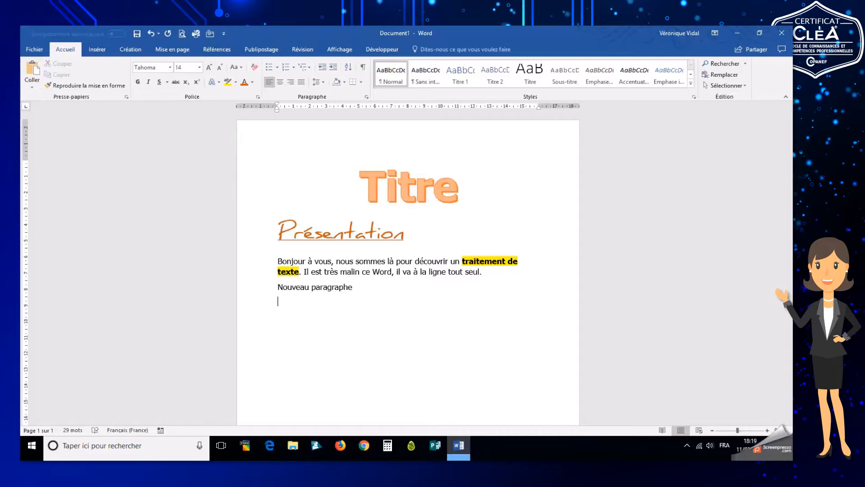
type("TExte")
type(" à p")
type("uces")
type(" :")
type("Sasi")
type("isir le te")
type("xte")
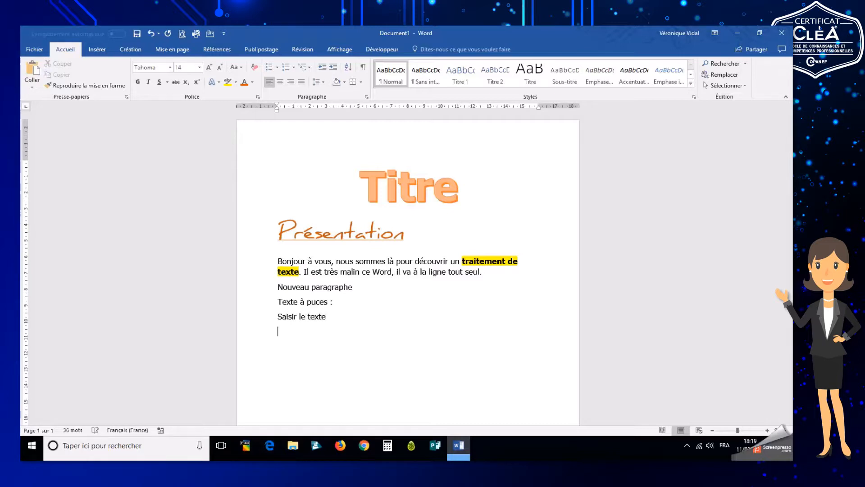
type("Mettre en forme de")
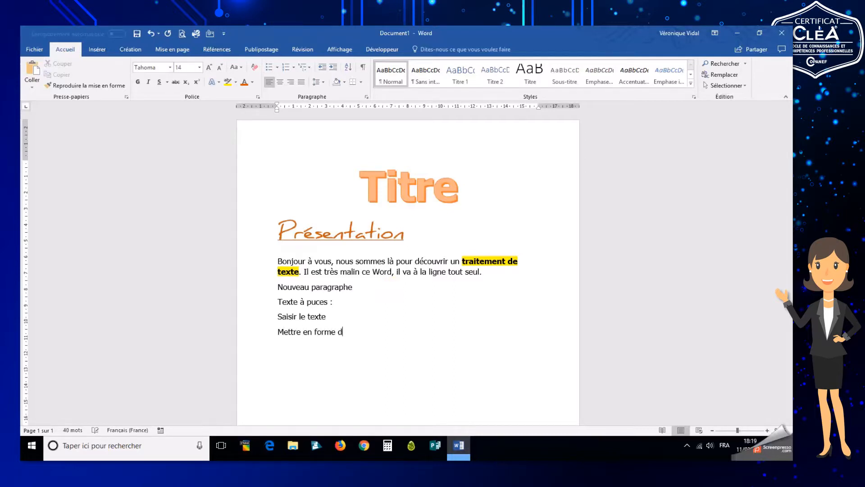
Add the lines "Mettre en forme le texte", "Enregistrer notre travail" and "Imprimer notre travail"
key("BackSpace")
key("BackSpace")
type("le texte ")
type("Enreg")
type("istrer notre")
type(" travail ")
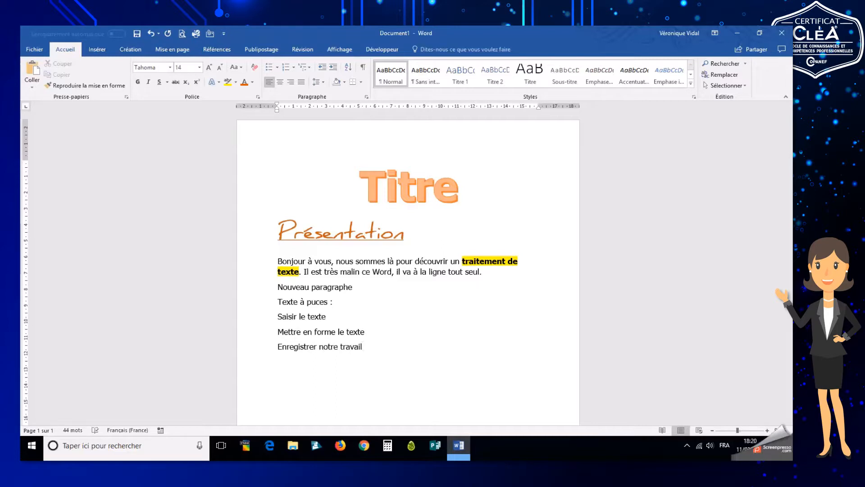
type("Imprimer notre travail")
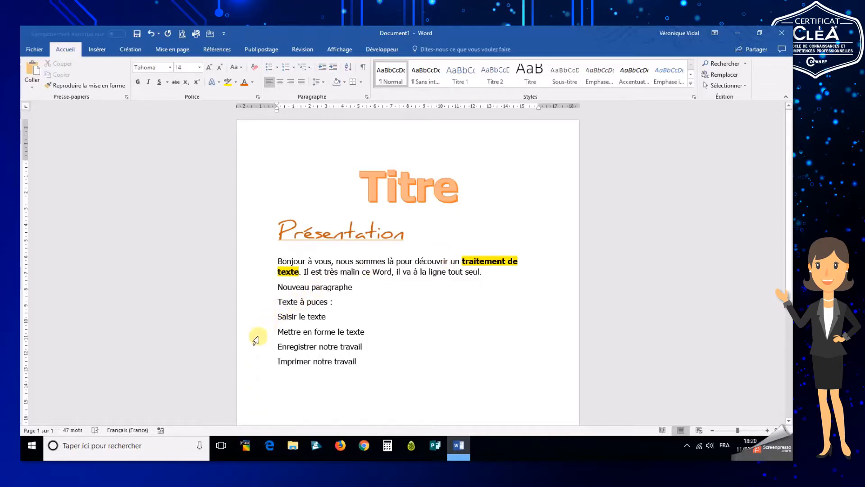
Turn the four task lines into a list, trying checkmark bullets before choosing 1. 2. 3. numbering
left_click_drag(257, 321, 261, 365)
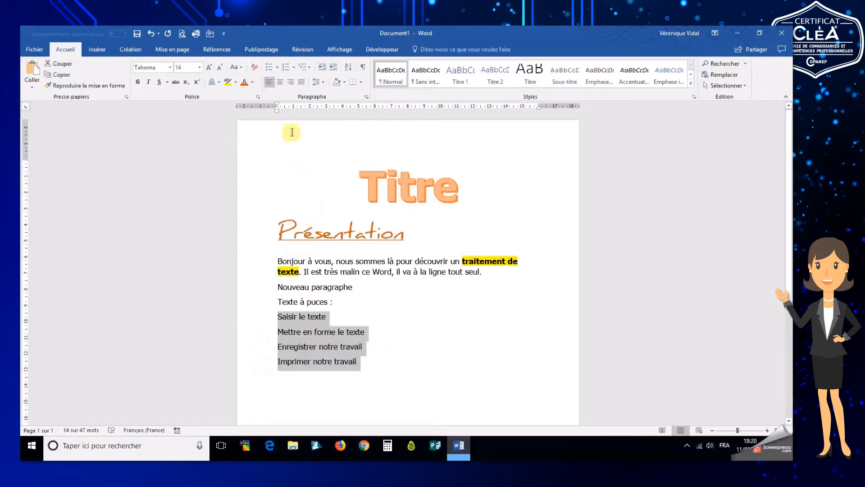
left_click(269, 68)
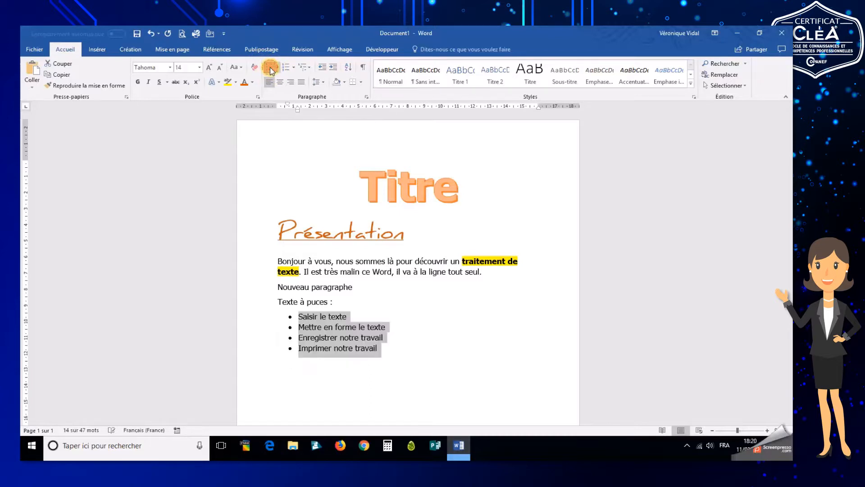
left_click(278, 68)
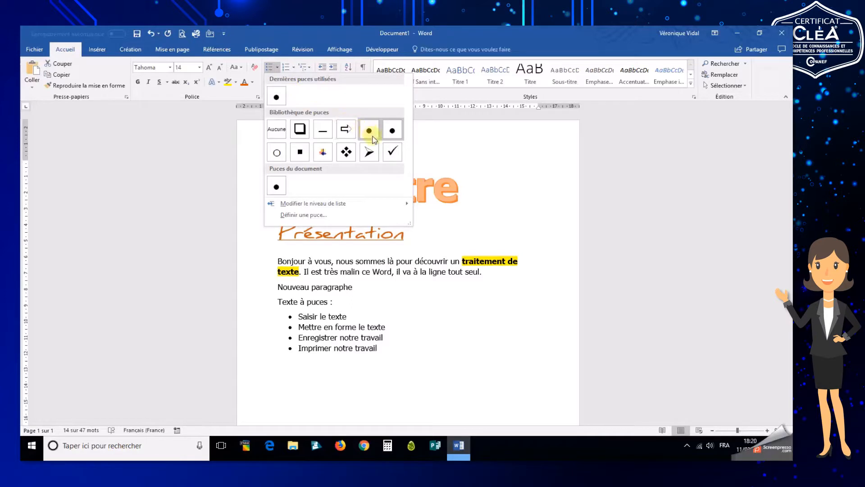
left_click(392, 152)
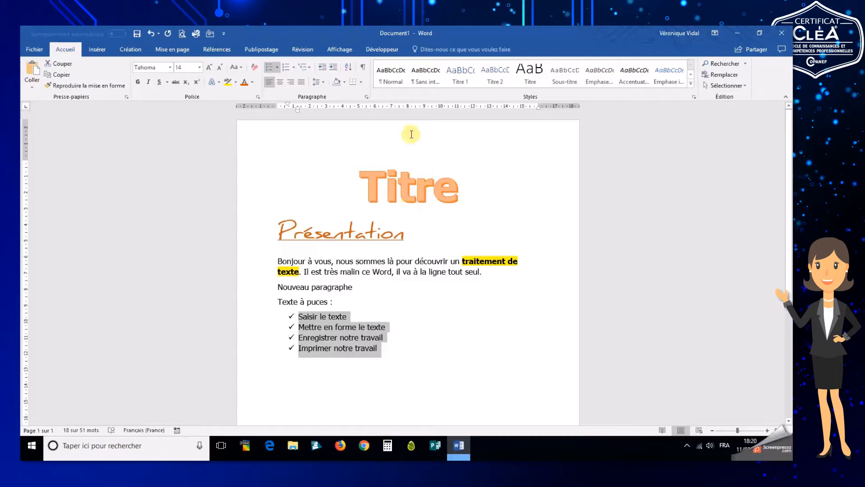
left_click(294, 69)
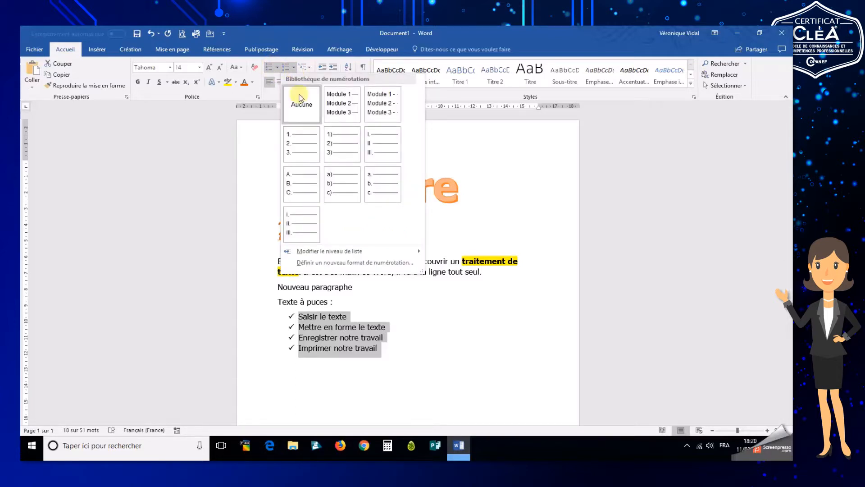
left_click(314, 145)
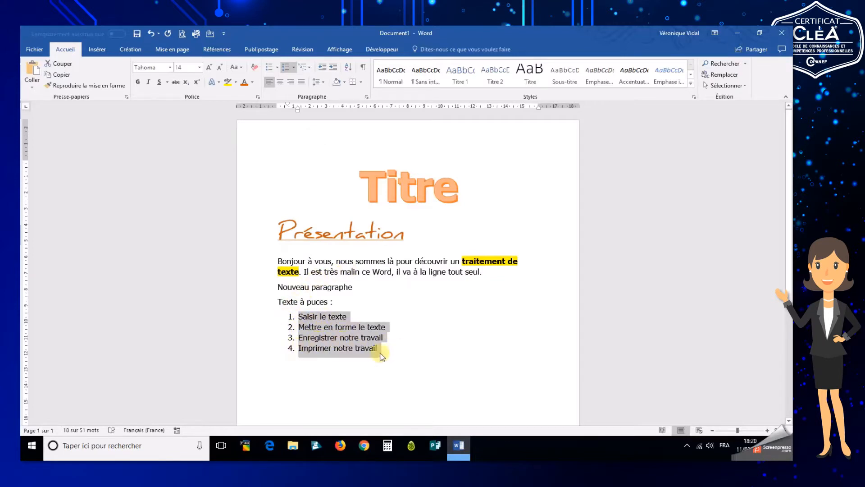
Bold the leading words of the list items: Saisir, Mettre en forme, Enregistrer and Imprimer
left_click(312, 321)
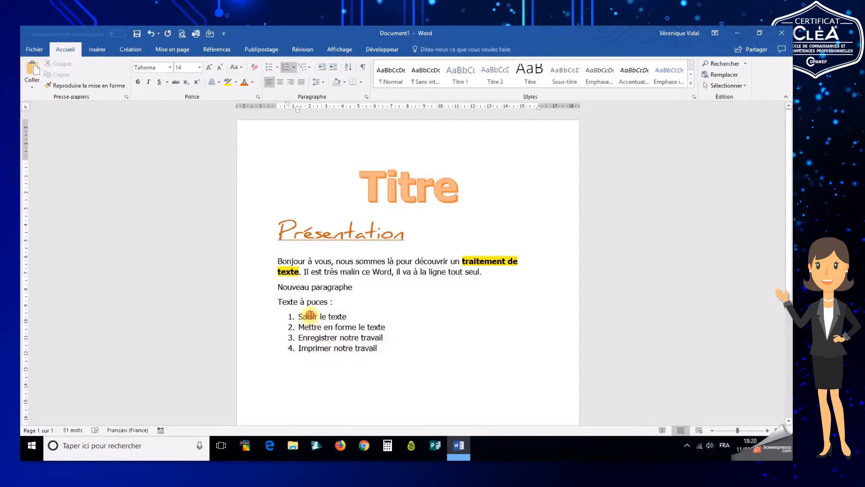
left_click(138, 81)
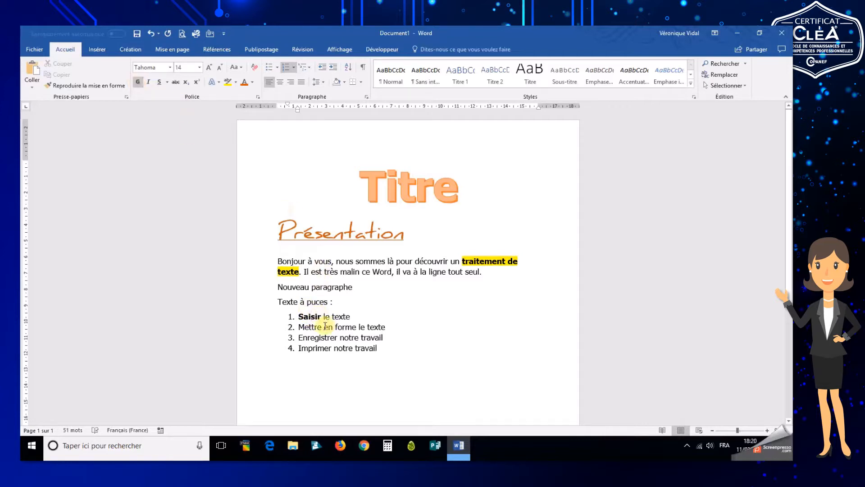
left_click_drag(299, 327, 359, 326)
left_click(138, 82)
left_click(325, 337)
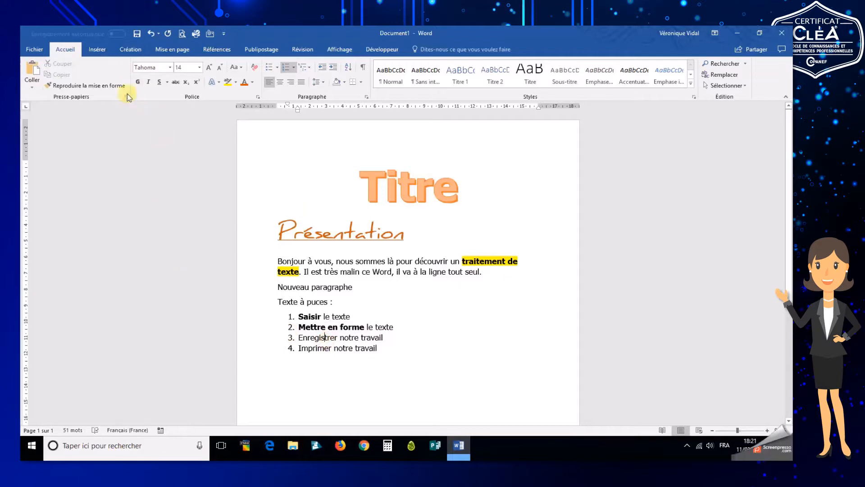
left_click(137, 82)
left_click(323, 350)
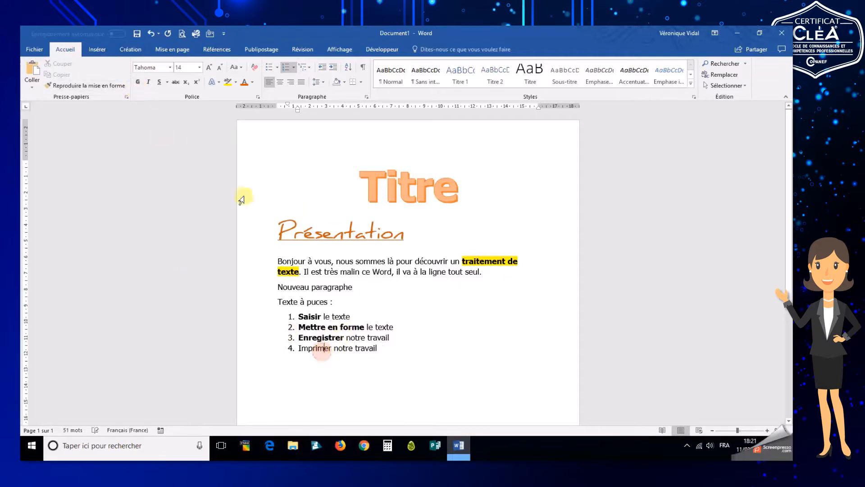
left_click(137, 81)
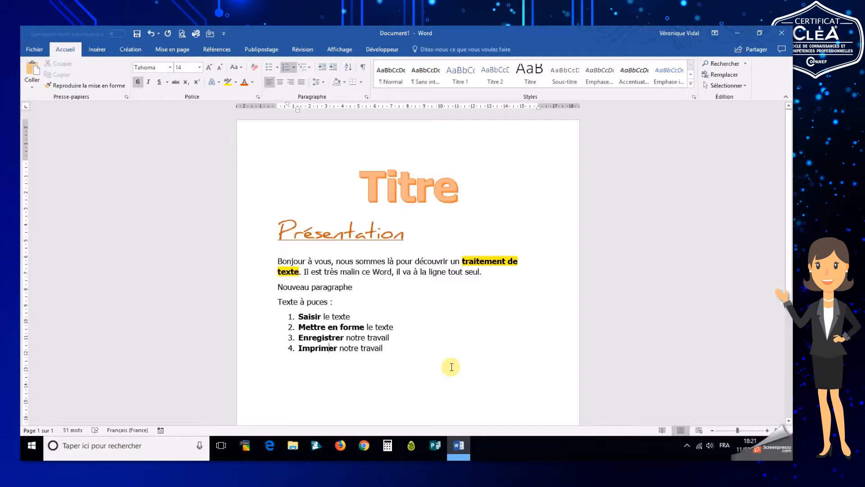
Apply a light orange shading to the Titre heading line
scroll(424, 351, "down", 1)
left_click(417, 354)
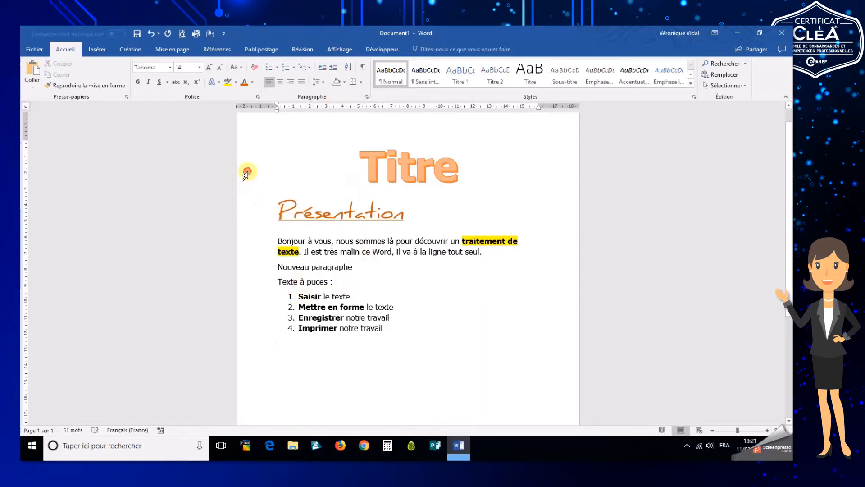
left_click(246, 174)
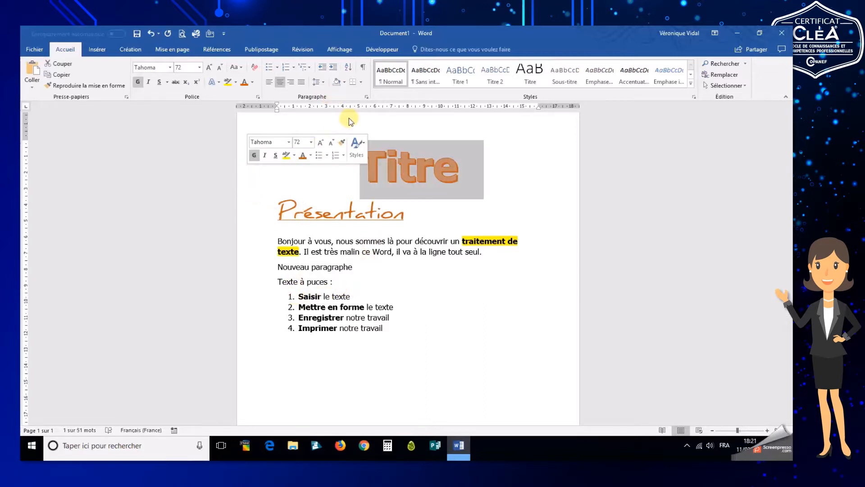
left_click(344, 83)
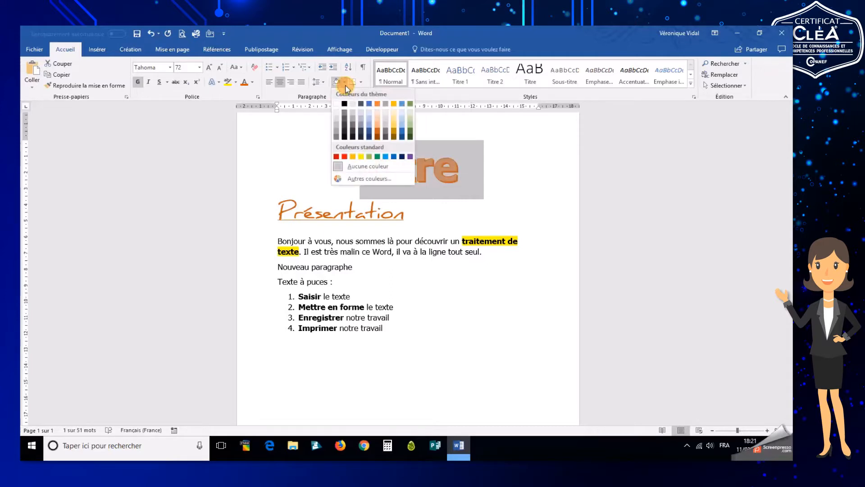
left_click(378, 110)
left_click(506, 292)
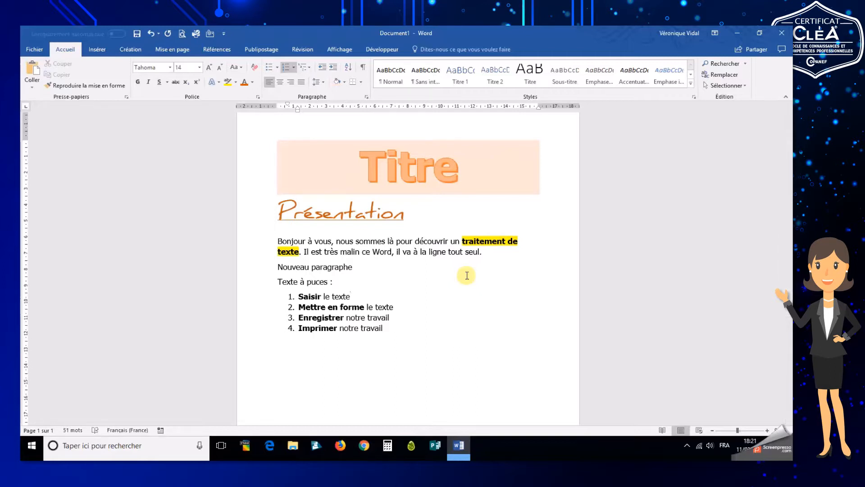
Open Save As, browse to the Desktop and create a new folder named Nouveau travail
left_click(417, 290)
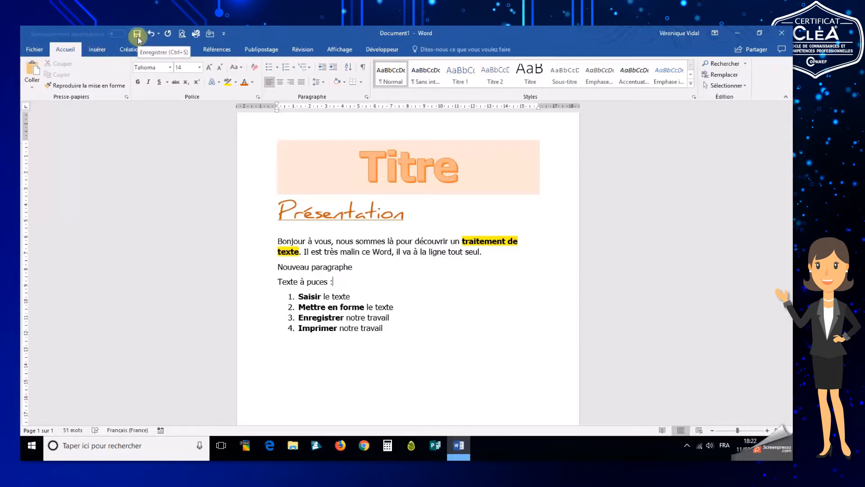
left_click(39, 49)
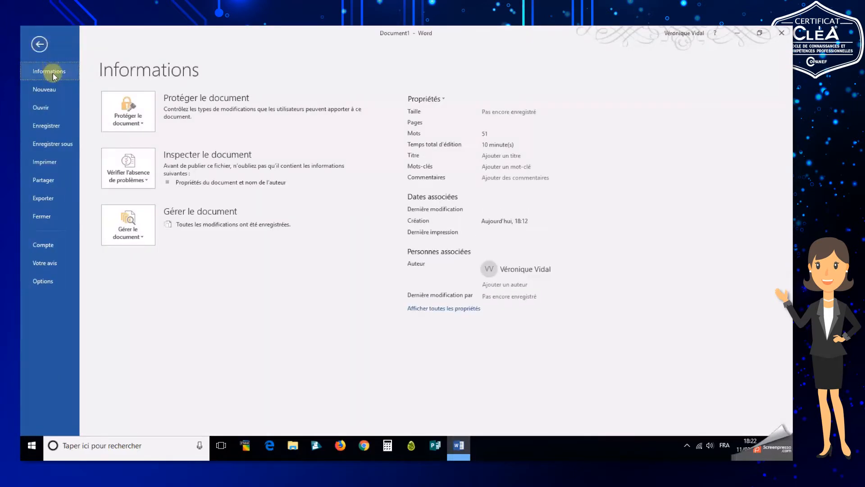
left_click(55, 131)
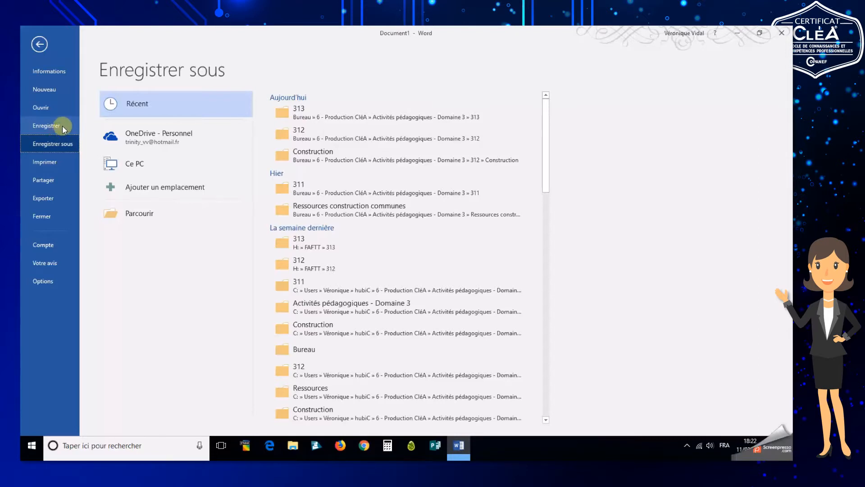
left_click(136, 213)
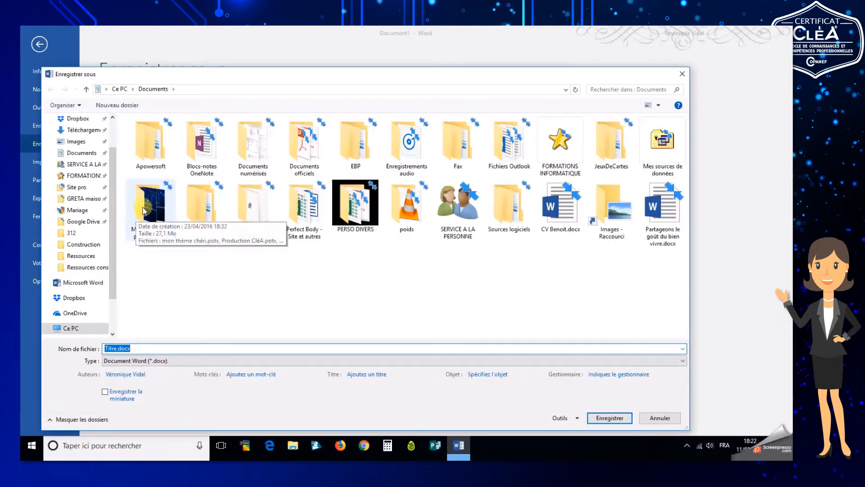
left_click_drag(272, 80, 286, 52)
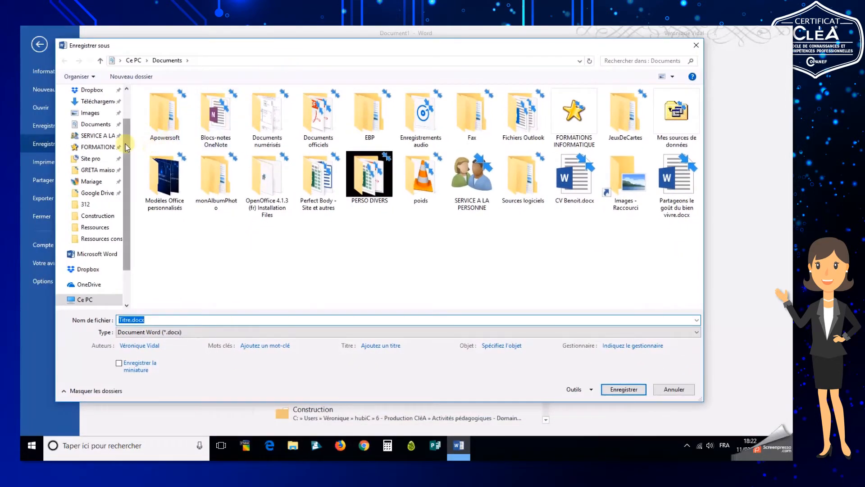
left_click_drag(127, 141, 129, 112)
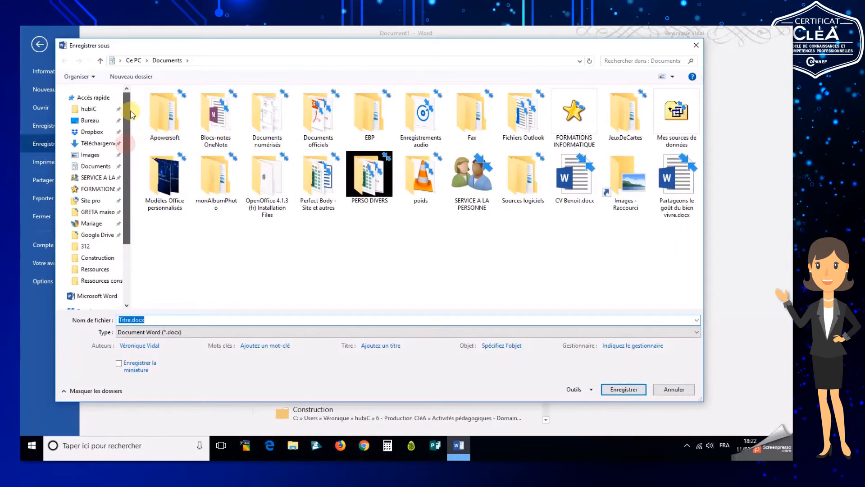
left_click(90, 121)
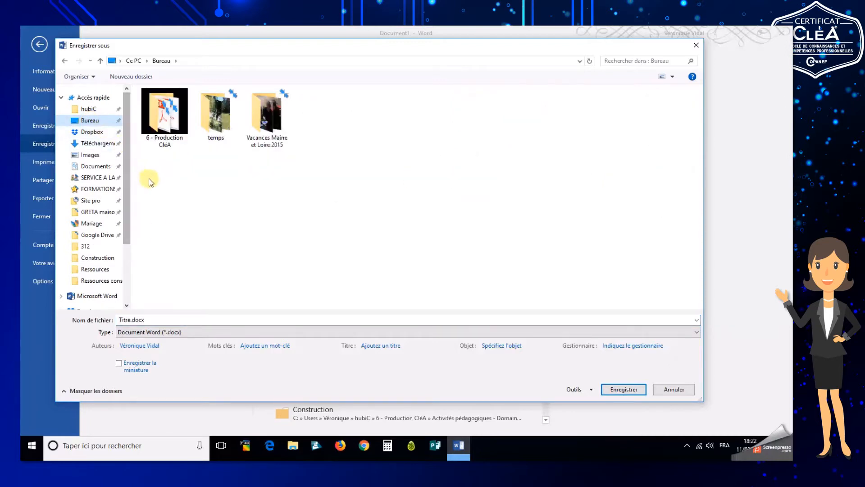
left_click(134, 78)
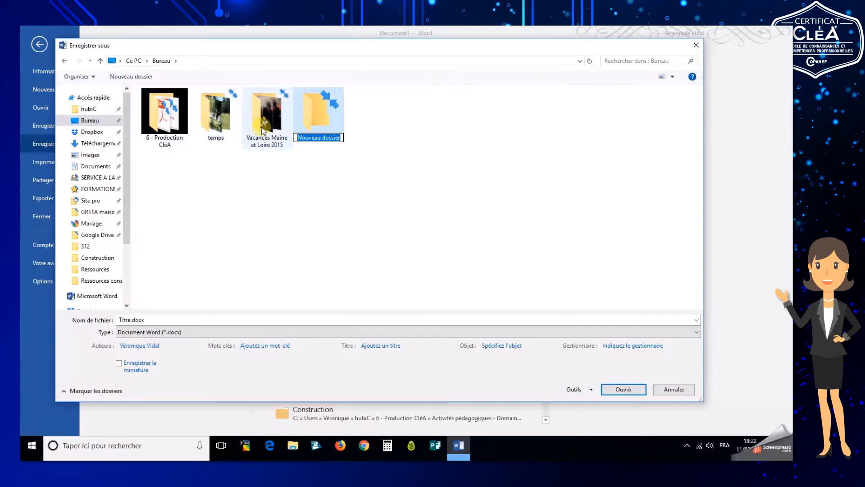
type("Nouveau ")
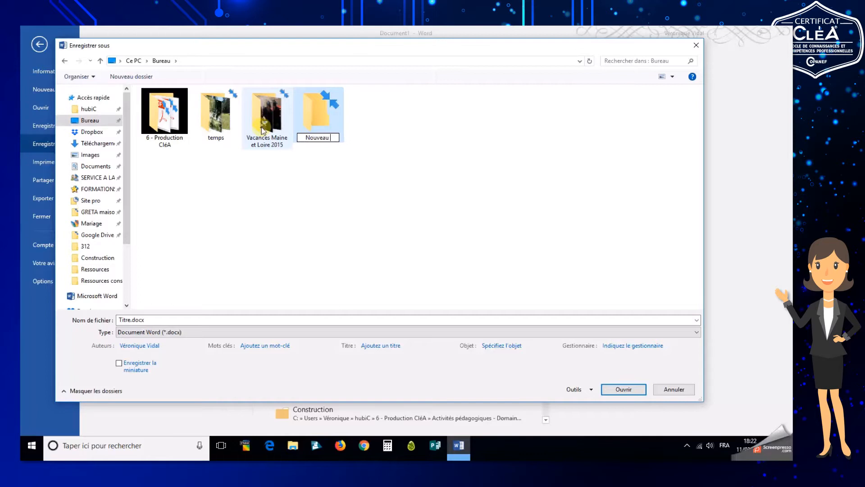
type("travail")
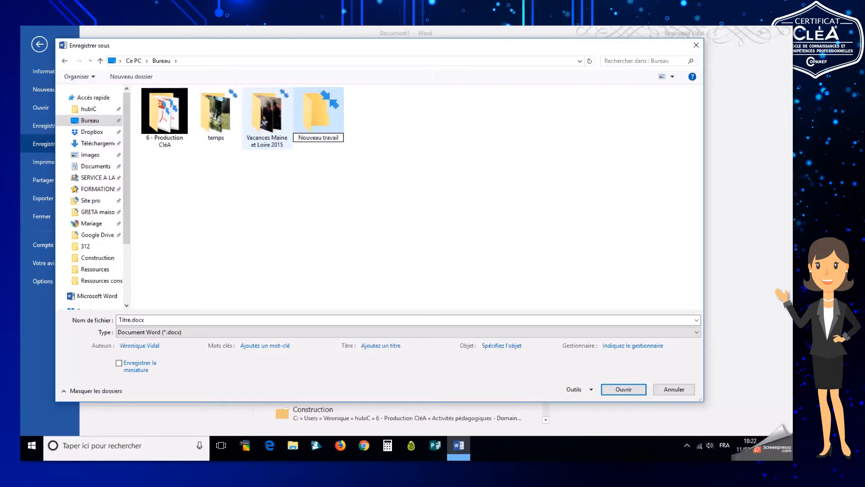
key("Return")
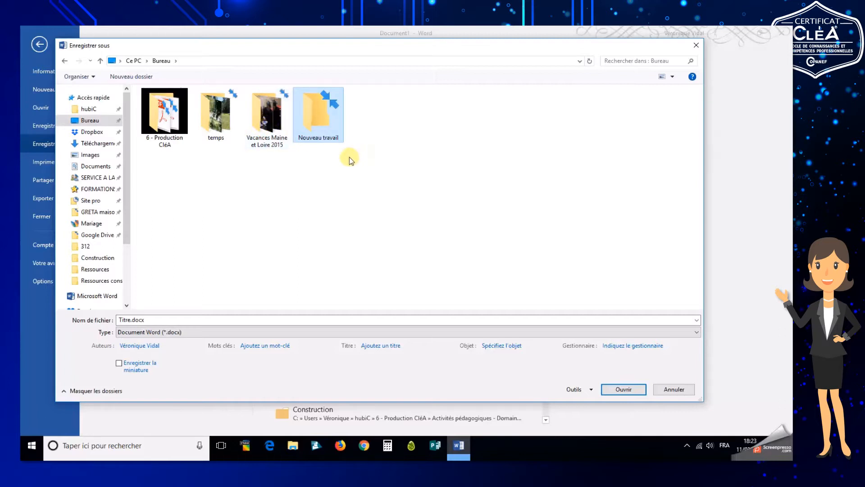
Save the document as Premier texte inside the Nouveau travail folder
double_click(321, 123)
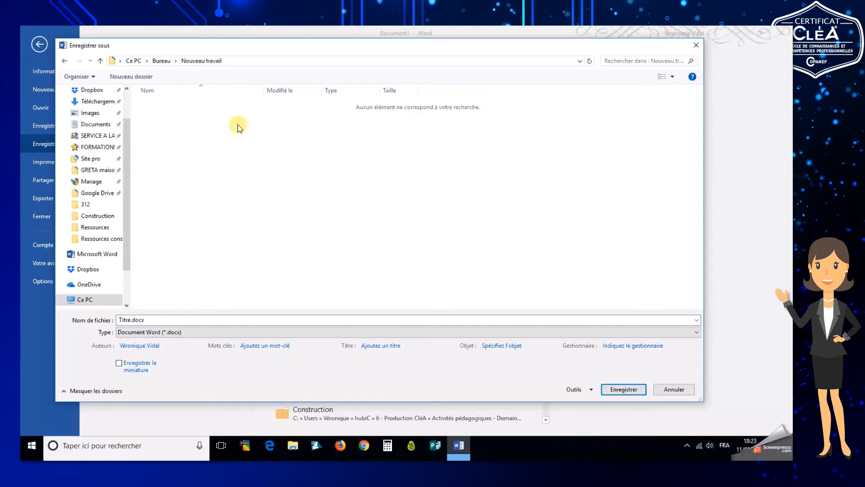
left_click(156, 320)
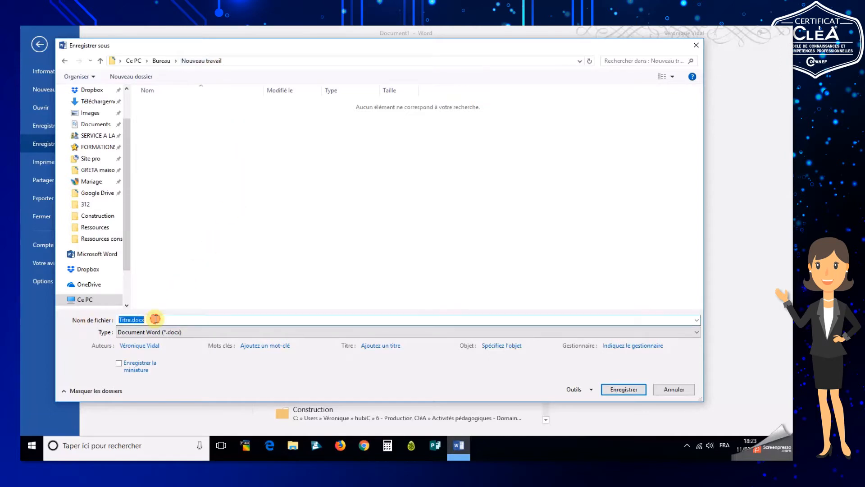
type("Premier texte")
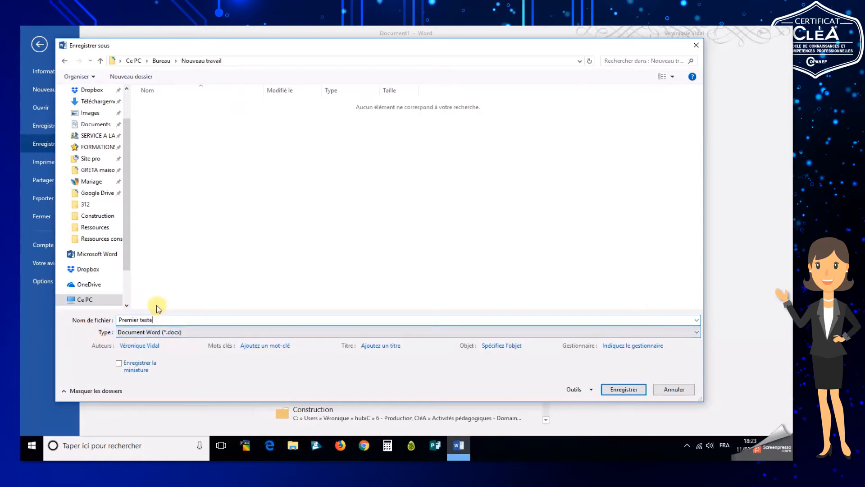
left_click(625, 389)
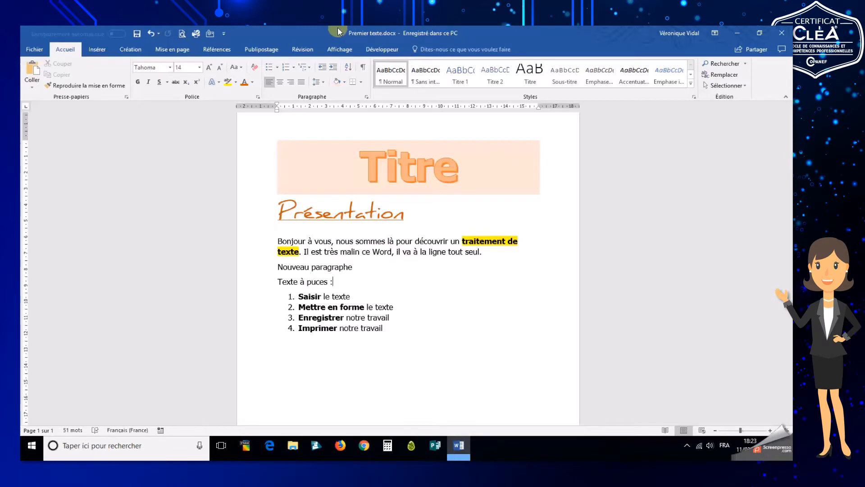
Make the "Nouveau paragraphe" line bold and underlined
left_click(354, 267)
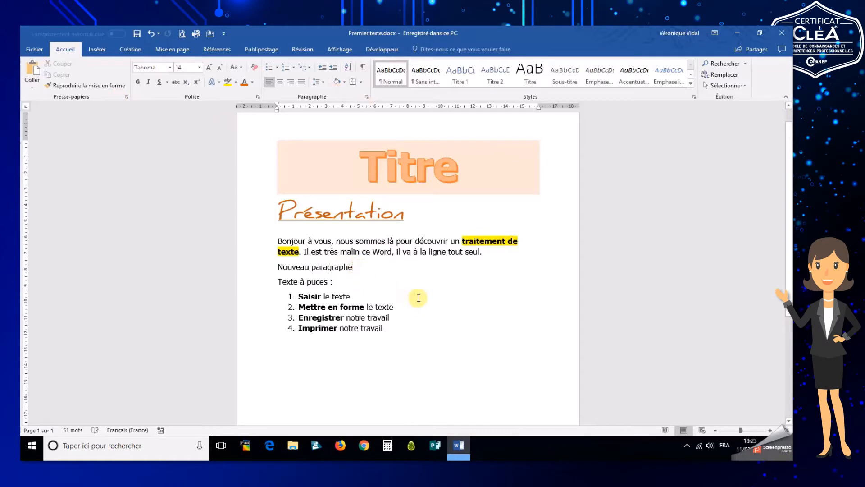
left_click(268, 271)
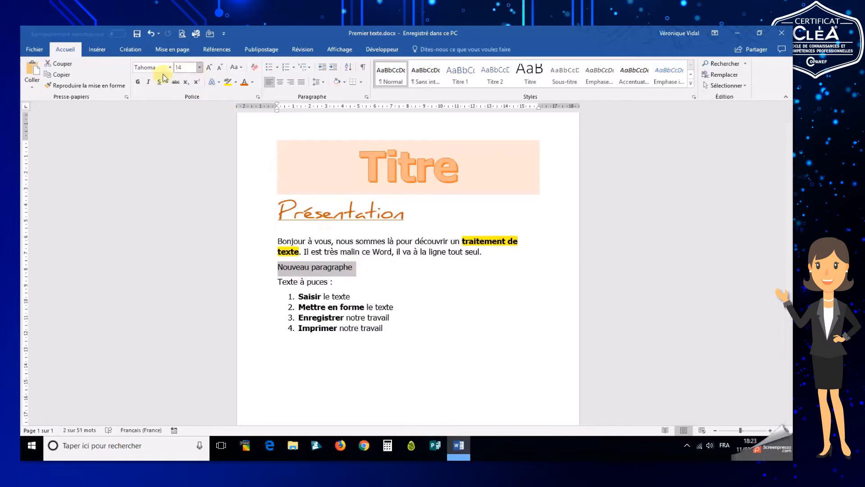
left_click(137, 82)
left_click(159, 82)
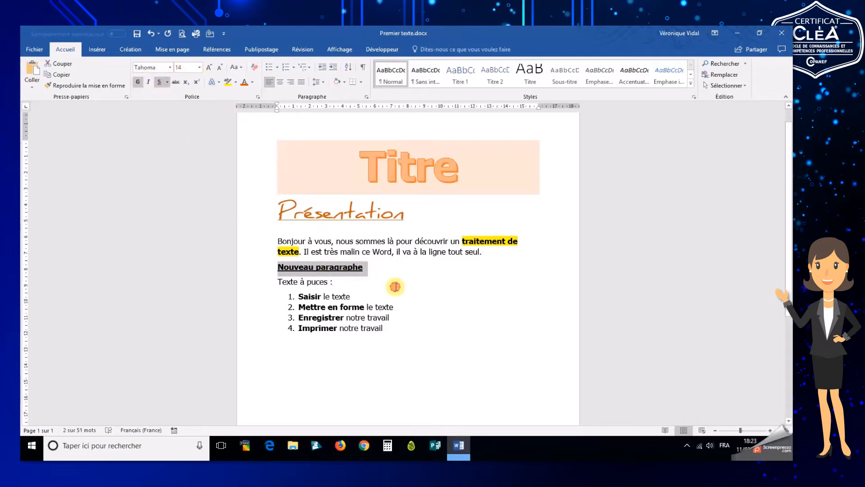
left_click(395, 283)
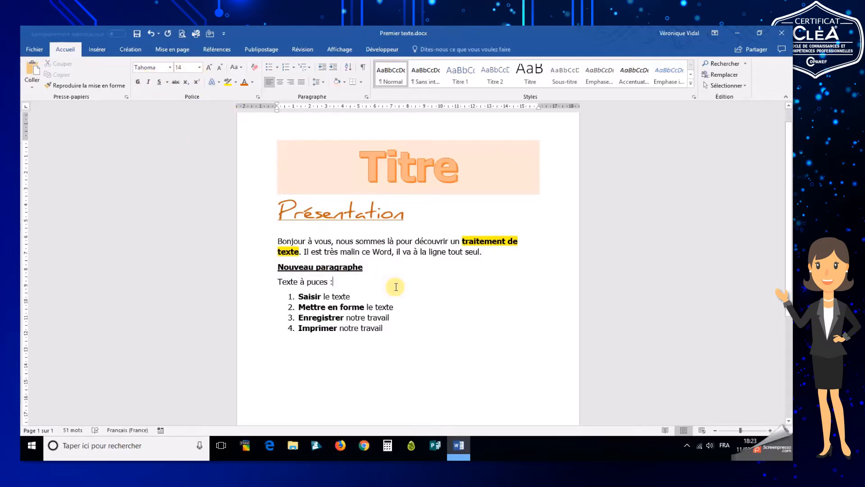
Start closing the document, cancel the prompt, and save the latest changes instead
left_click(782, 34)
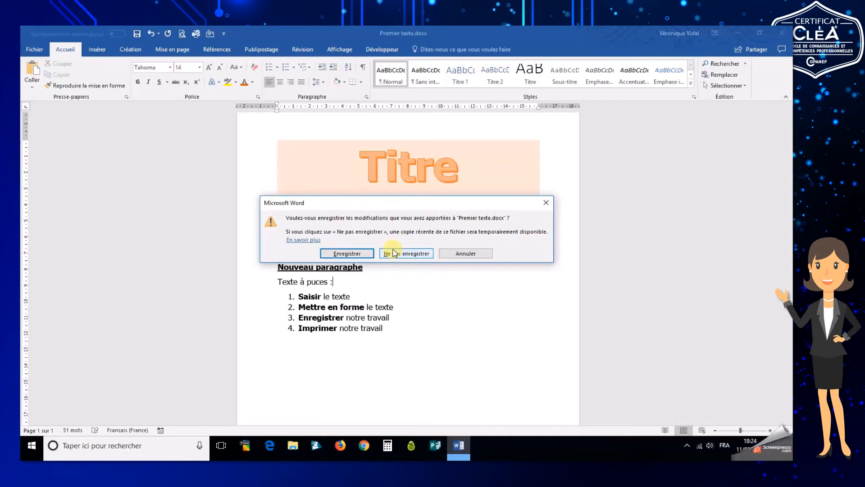
left_click(467, 255)
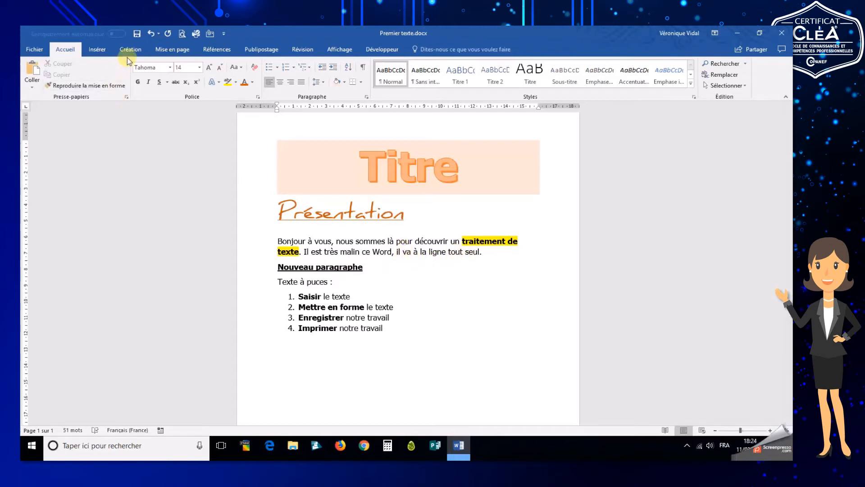
left_click(137, 34)
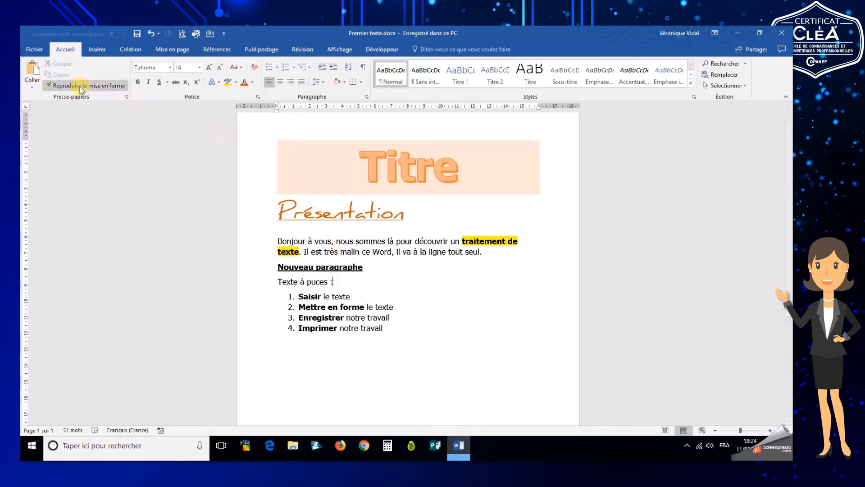
Open the Print view and review the list of available printers
left_click(38, 54)
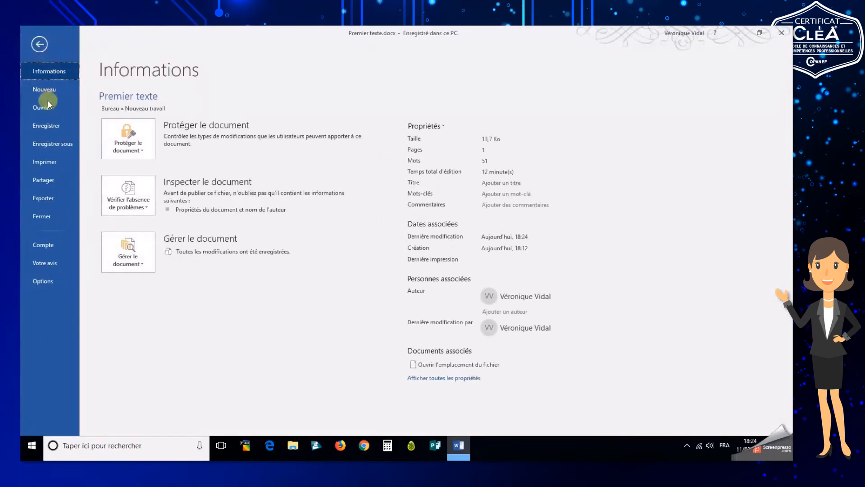
left_click(48, 162)
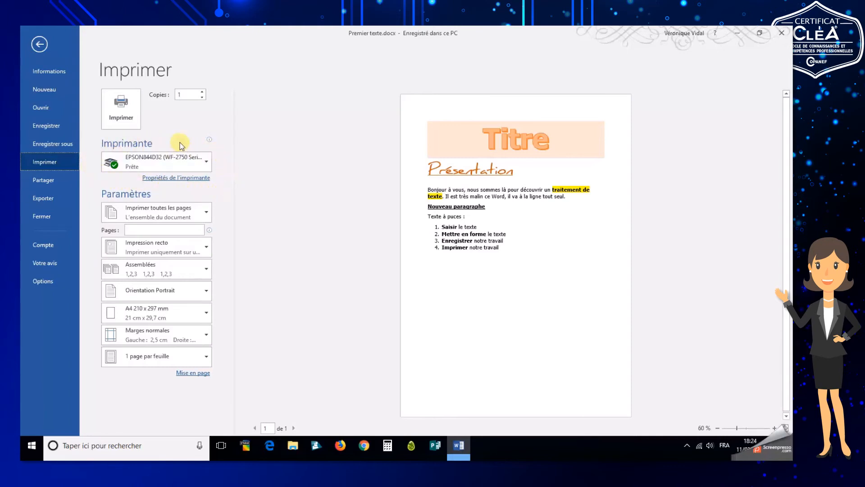
left_click(207, 161)
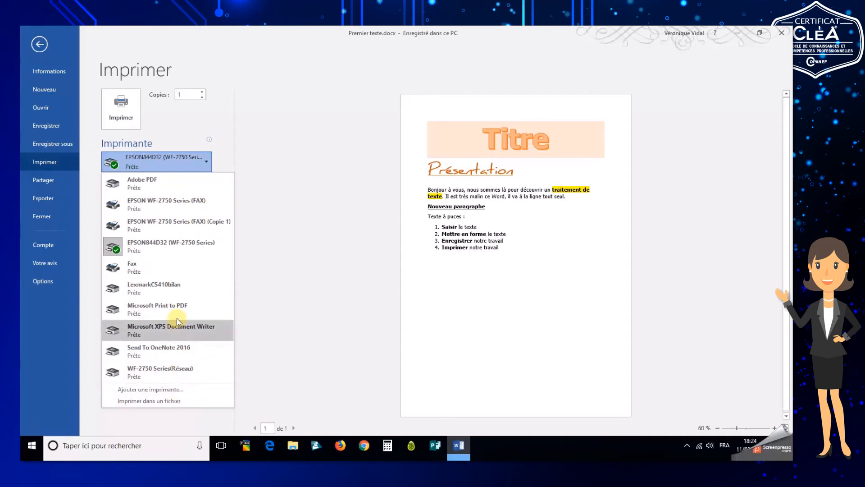
left_click(222, 163)
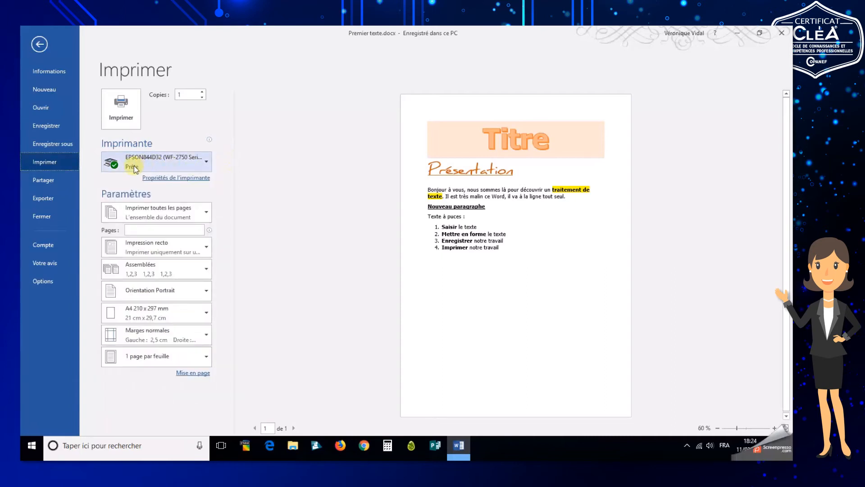
mouse_move(128, 167)
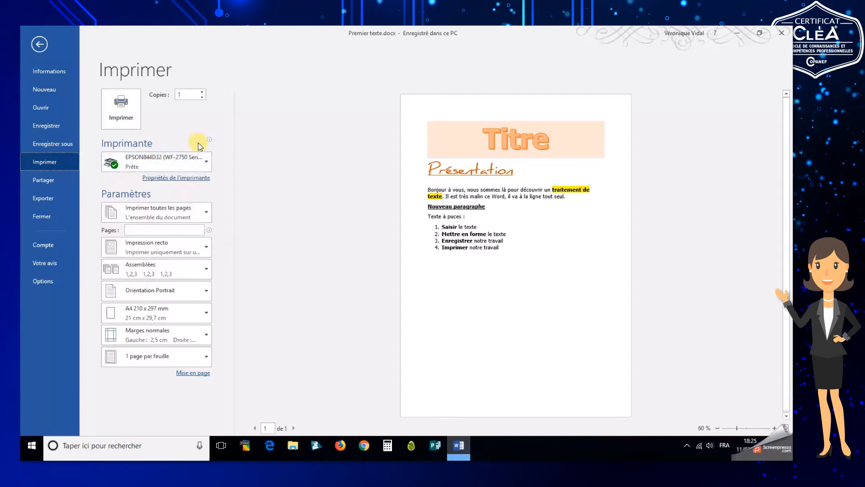
mouse_move(199, 144)
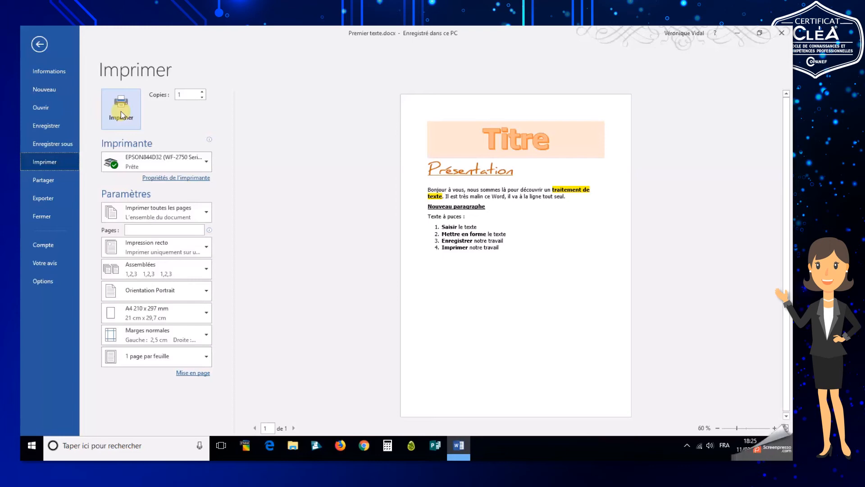
Review the page range options and the Pages field in the print settings
left_click(205, 214)
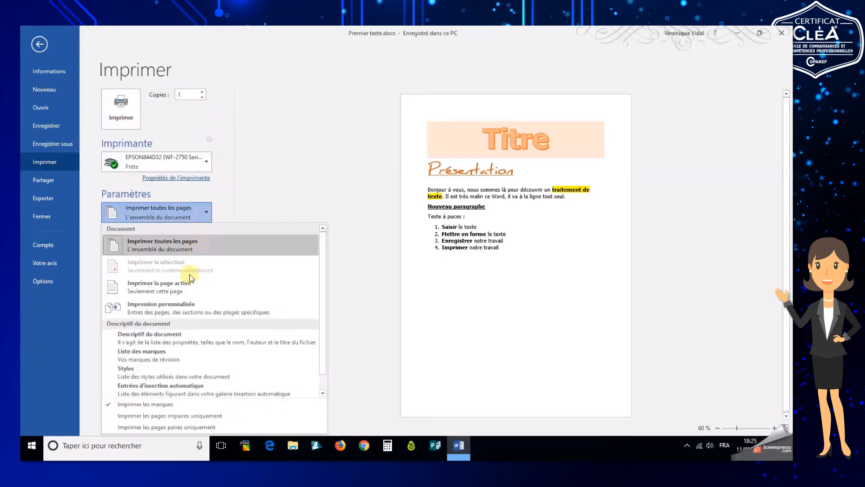
left_click(226, 214)
left_click(175, 232)
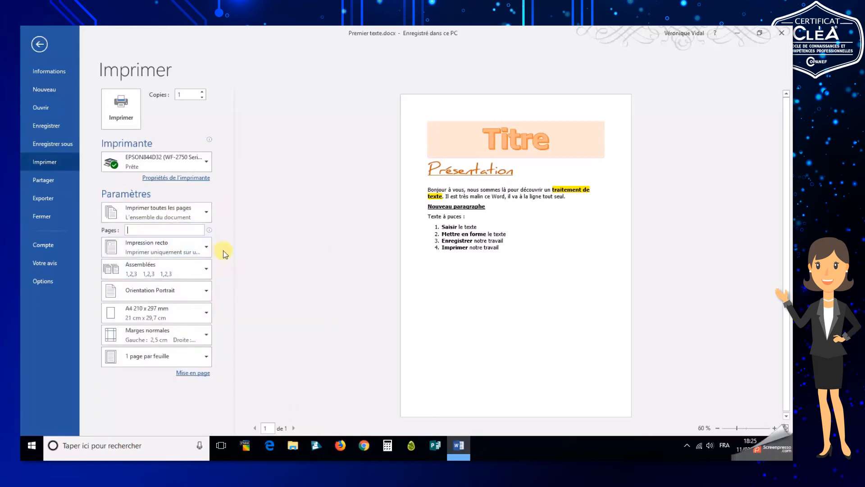
mouse_move(196, 228)
Print the document on the selected printer, then close Word
left_click(126, 119)
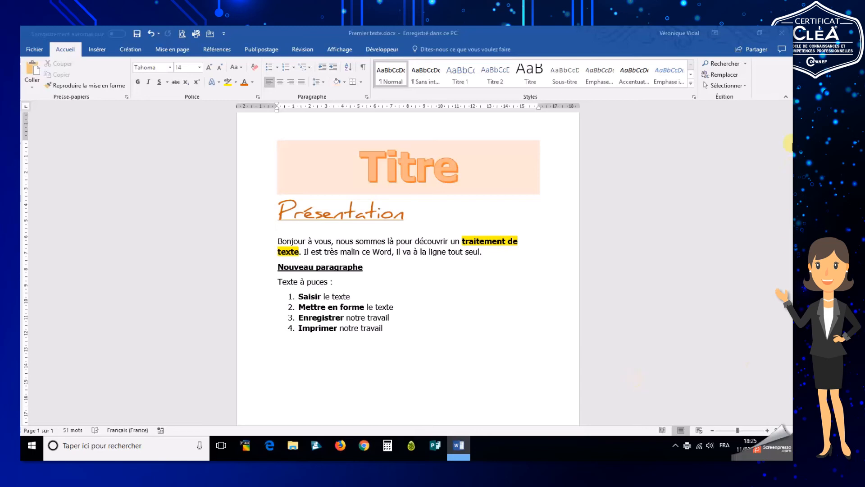
left_click(784, 34)
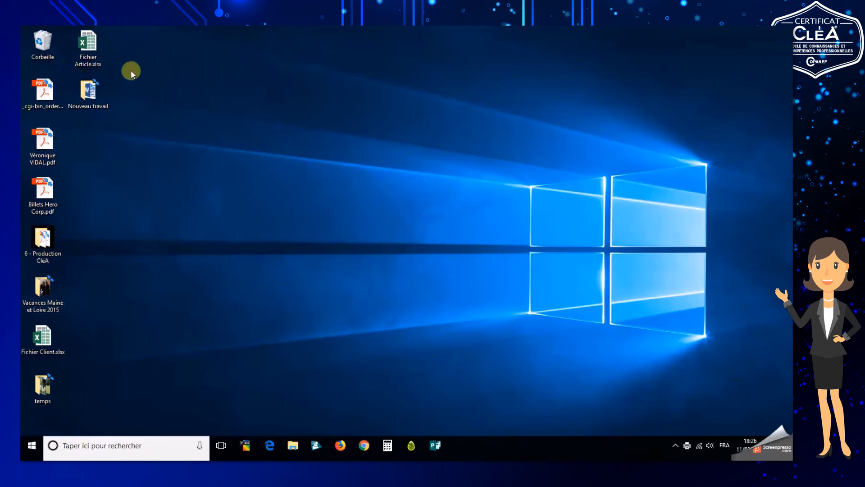
Reopen Premier texte.docx from the Nouveau travail folder on the desktop and place the cursor below the numbered list
double_click(84, 103)
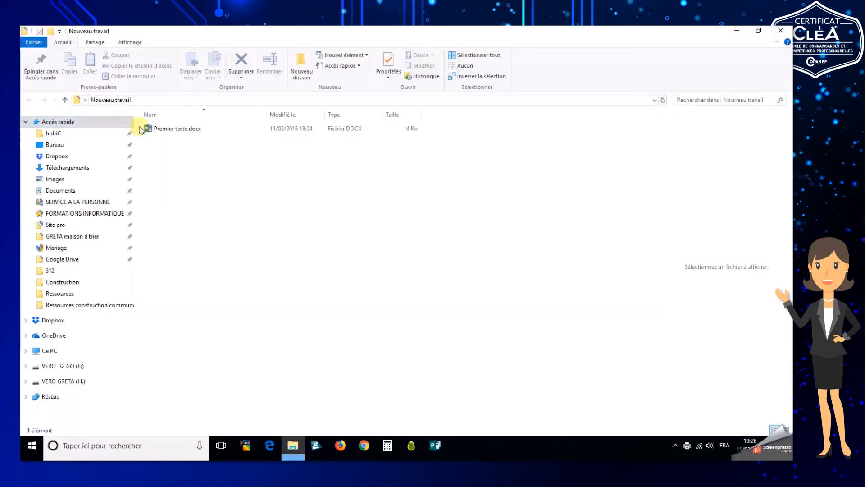
left_click(174, 131)
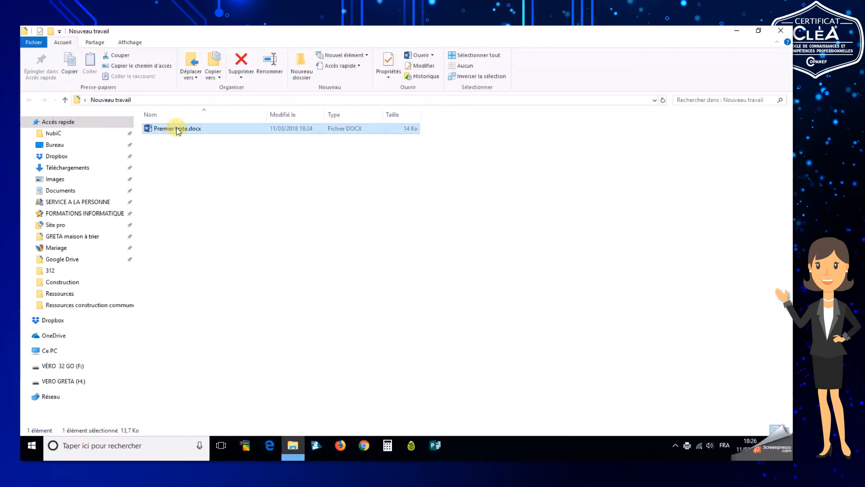
double_click(178, 130)
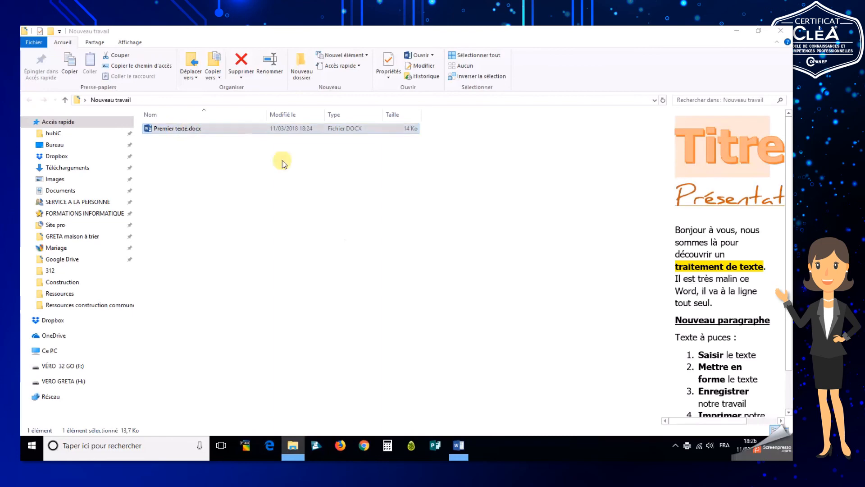
left_click(458, 445)
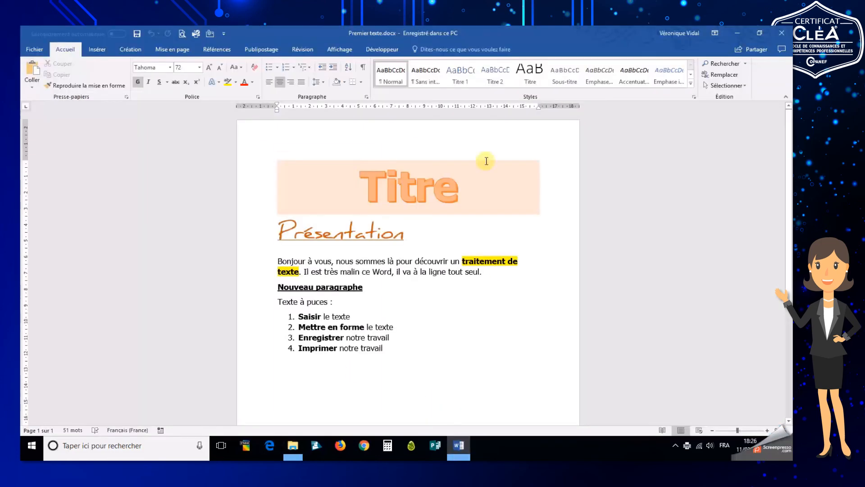
left_click(412, 361)
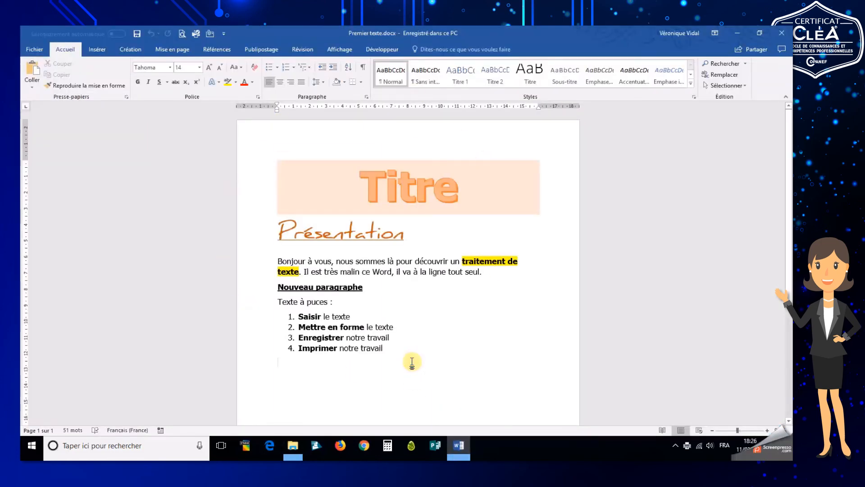